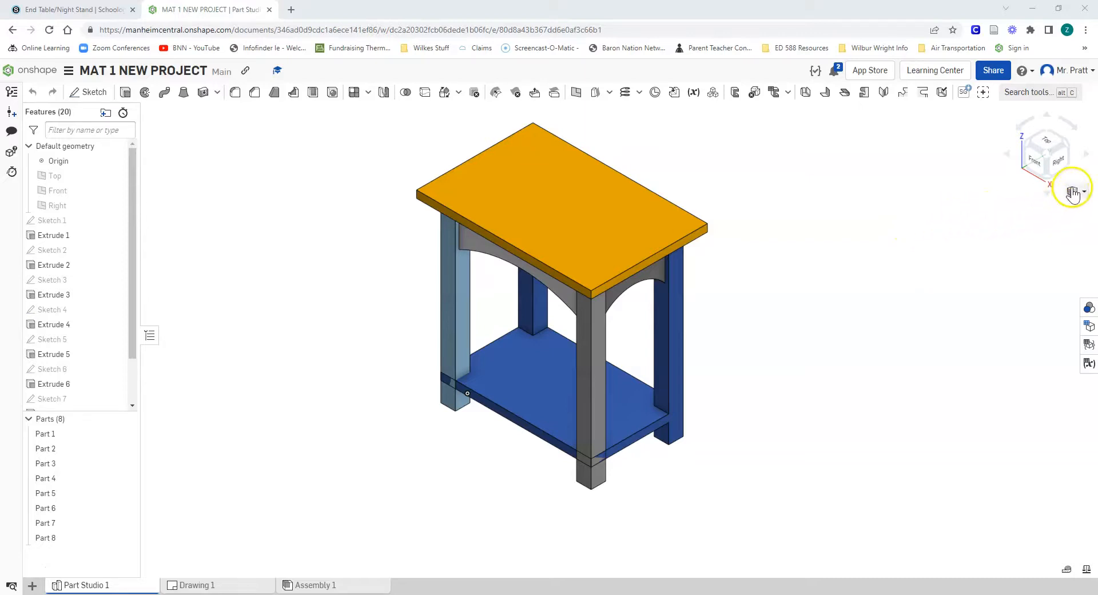
# View the end table model from the front and switch to AutoCAD.
pyautogui.click(1037, 163)
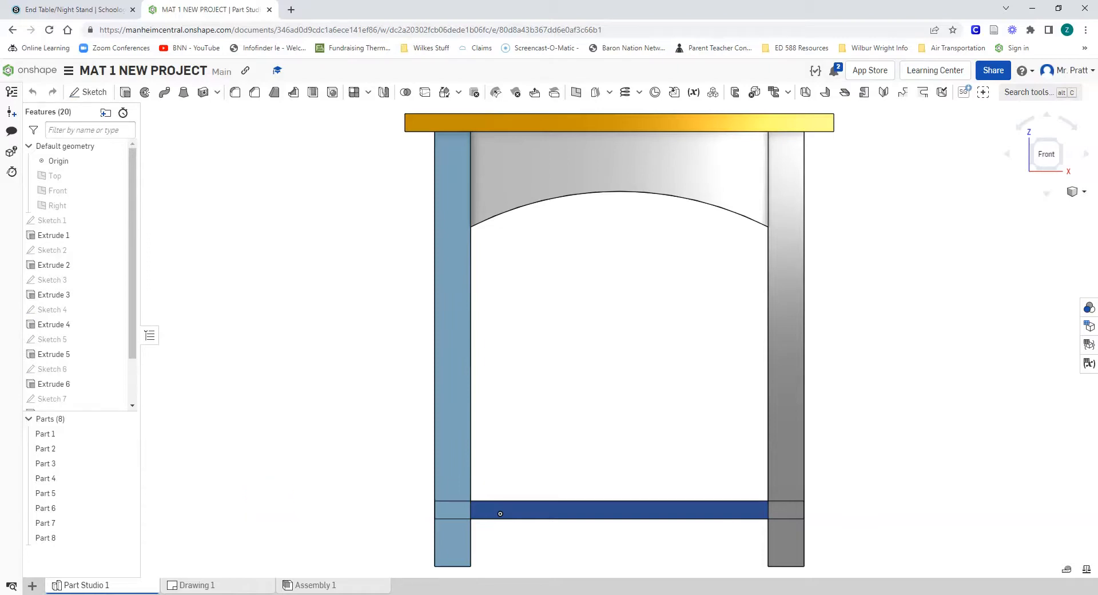
pyautogui.click(239, 594)
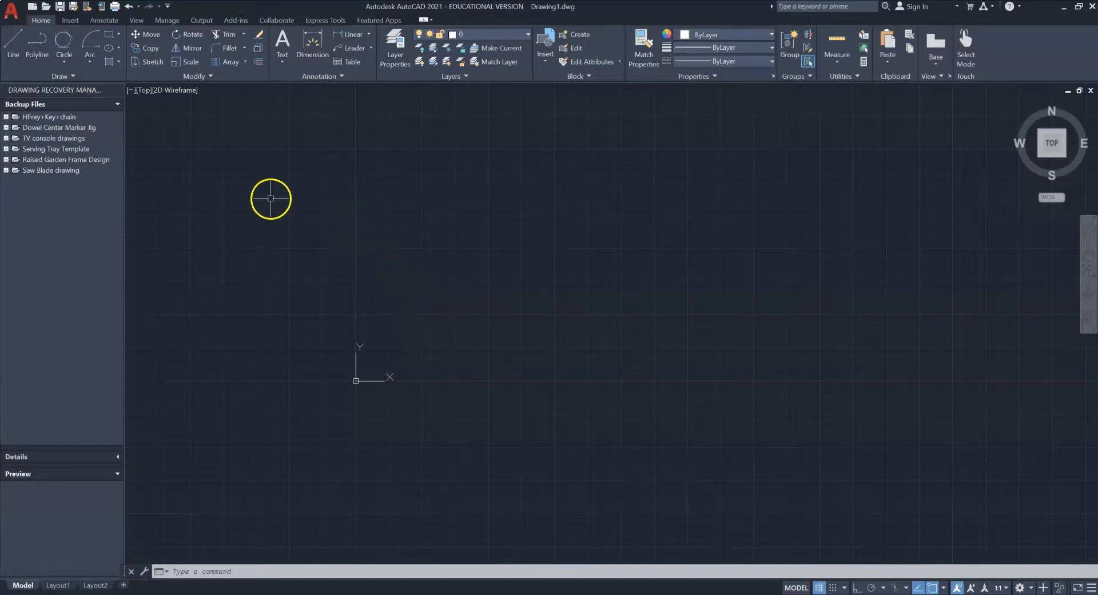
# Draw a rectangle 6.25 units wide, extending up and to the right from its first corner at the origin (0,0).
pyautogui.click(110, 36)
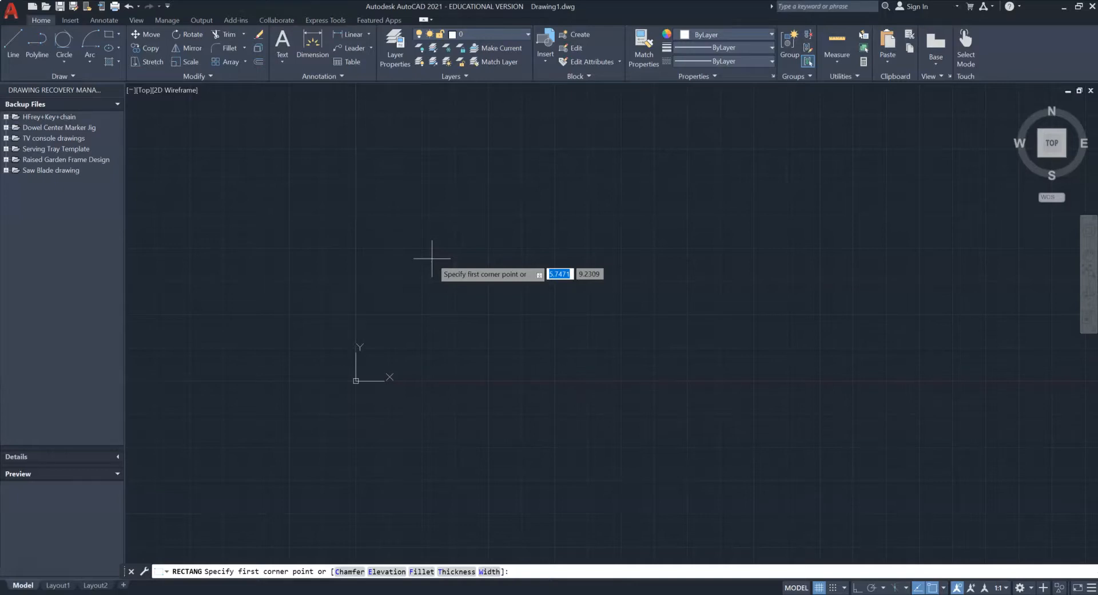
pyautogui.write('0')
pyautogui.press('Tab')
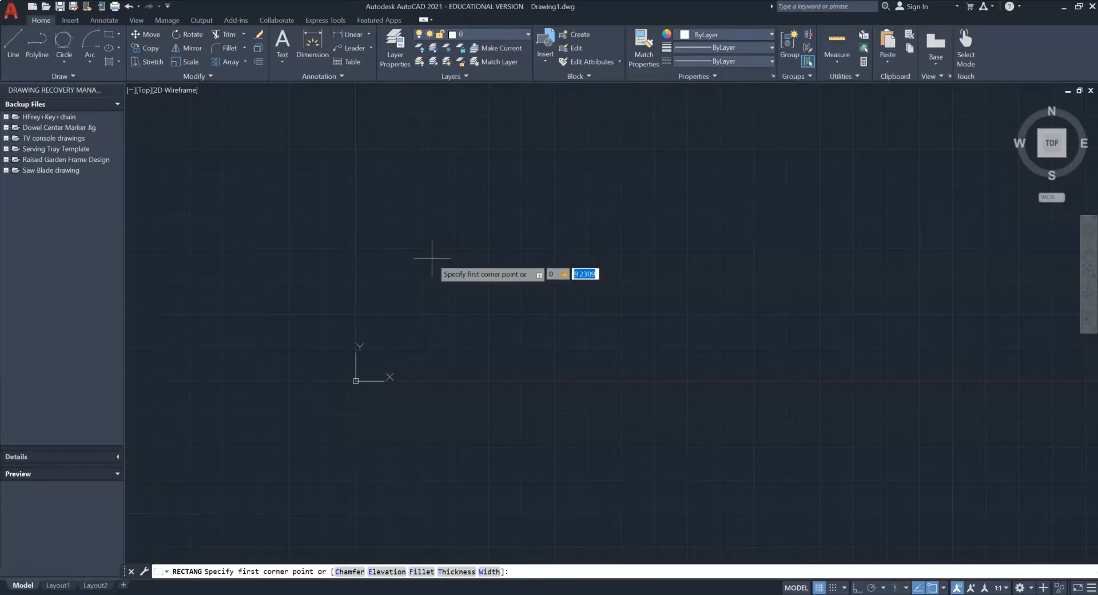
pyautogui.write('0')
pyautogui.press('Return')
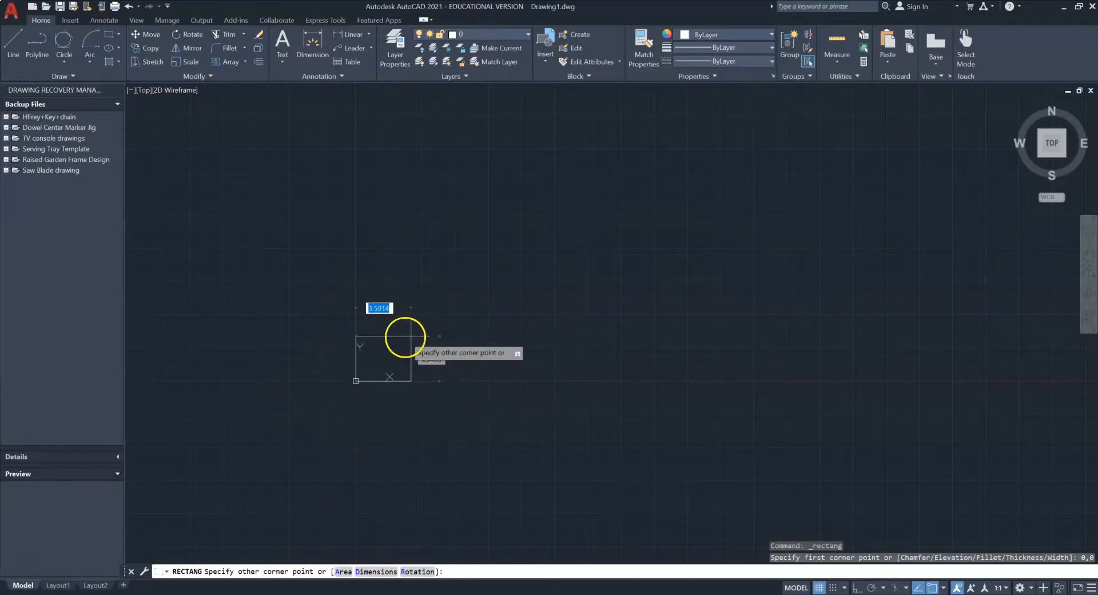
pyautogui.scroll(4, 389, 340)
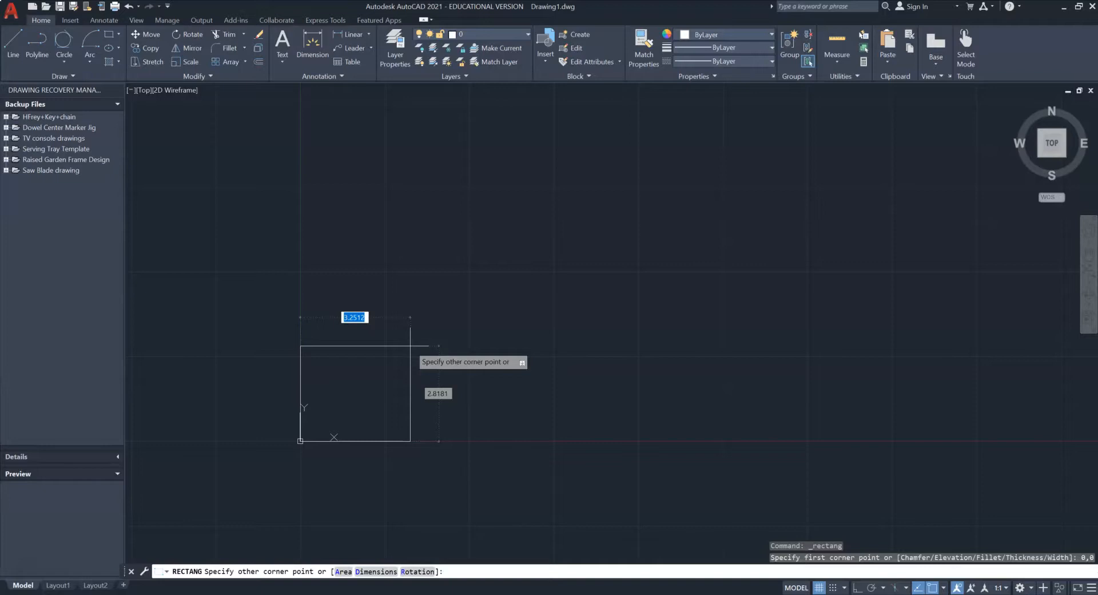
pyautogui.write('.2')
pyautogui.press('Tab')
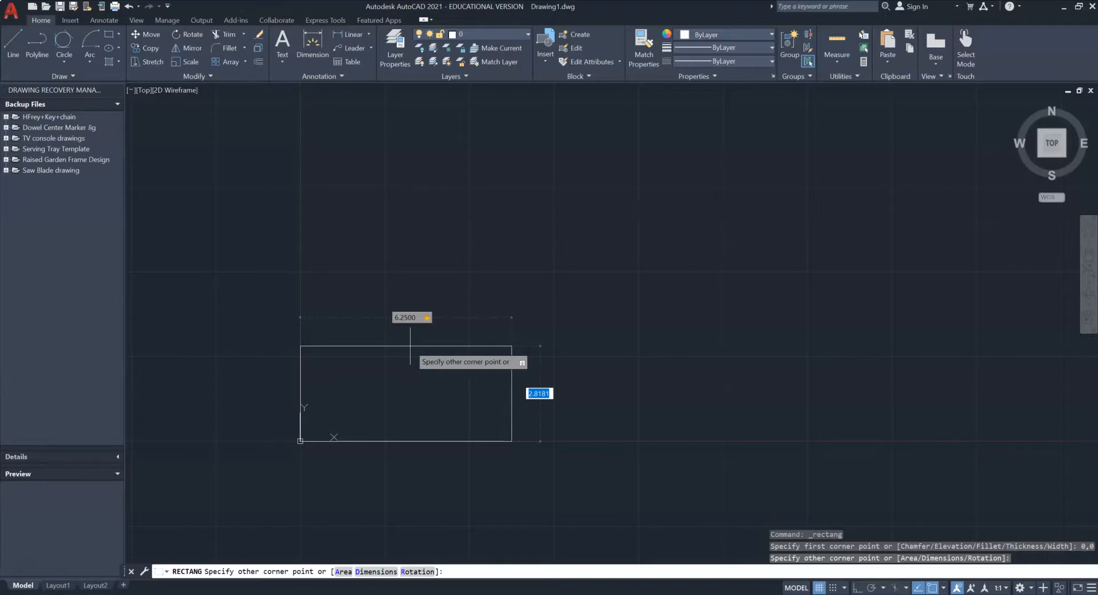
pyautogui.press('Return')
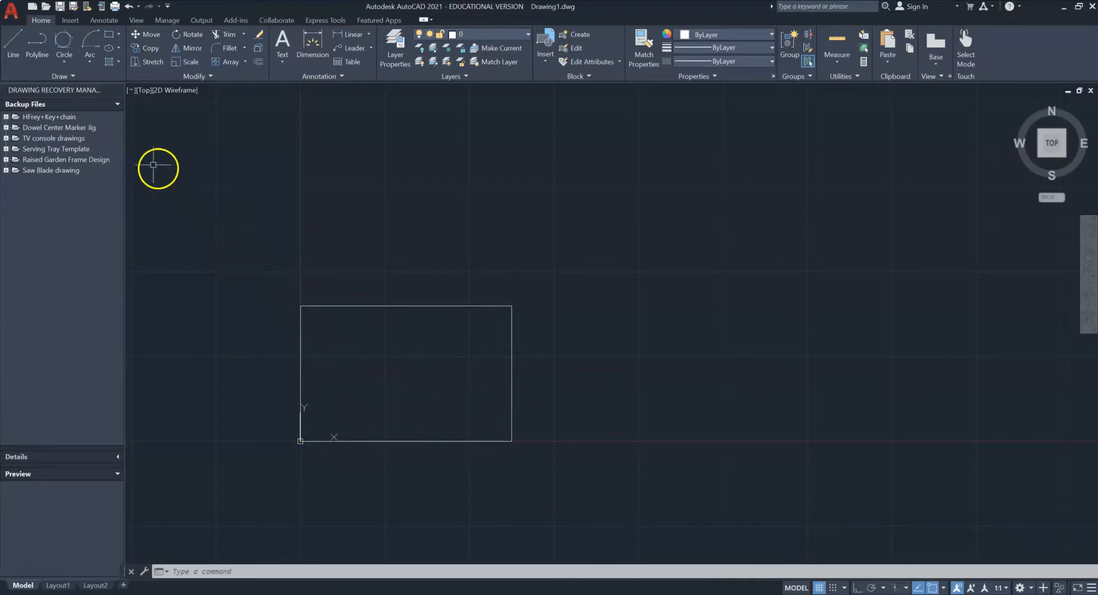
# Draw a vertical line about 7.32 units long straight up from the origin, using ortho mode, past the rectangle's upper-left corner.
pyautogui.click(19, 43)
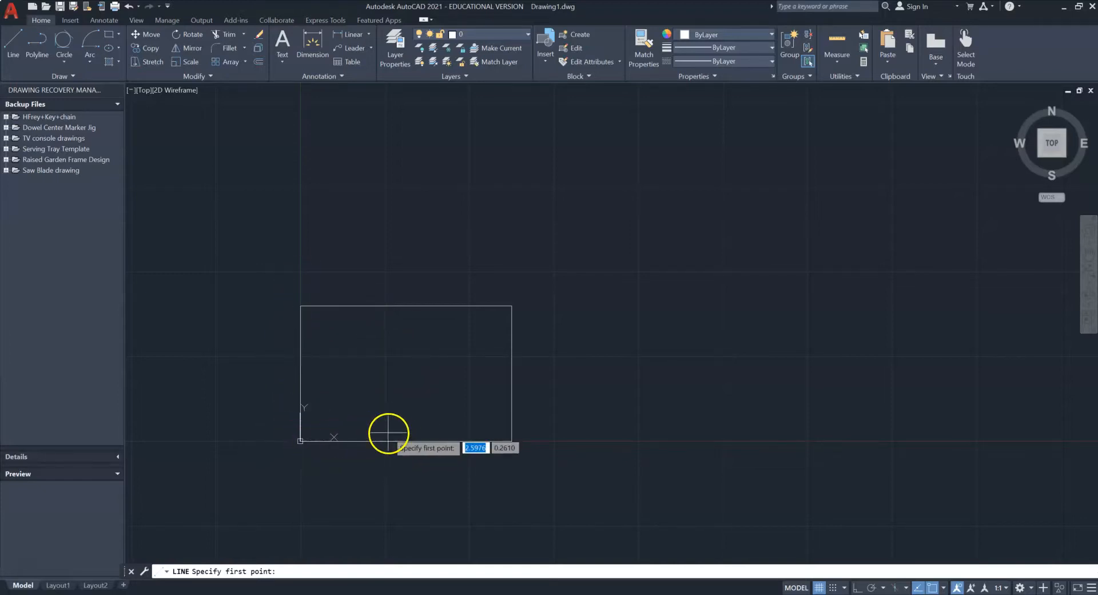
pyautogui.click(300, 441)
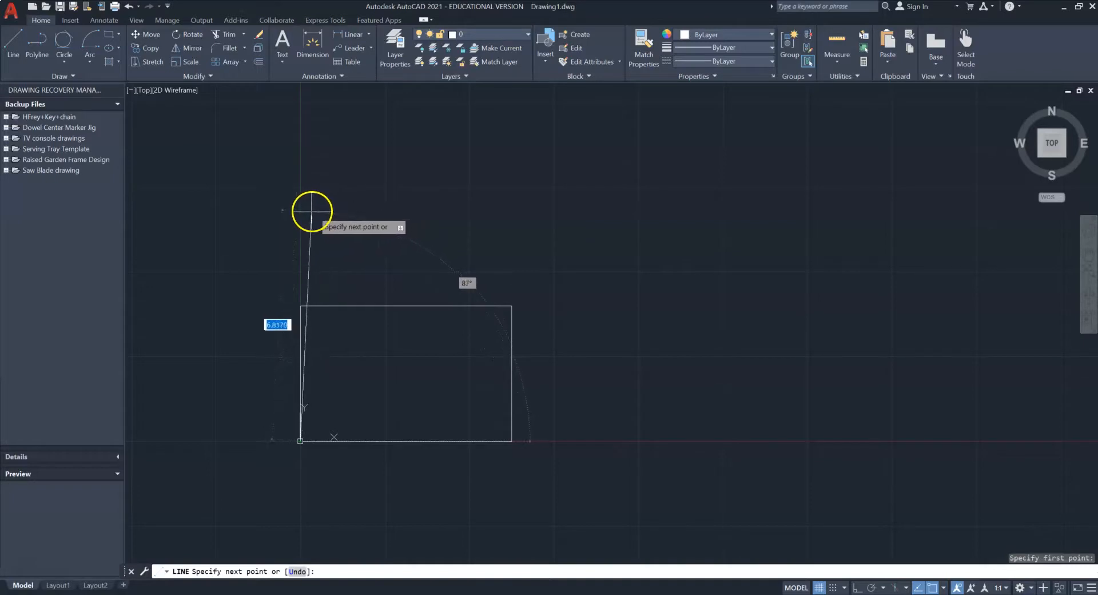
pyautogui.press('F8')
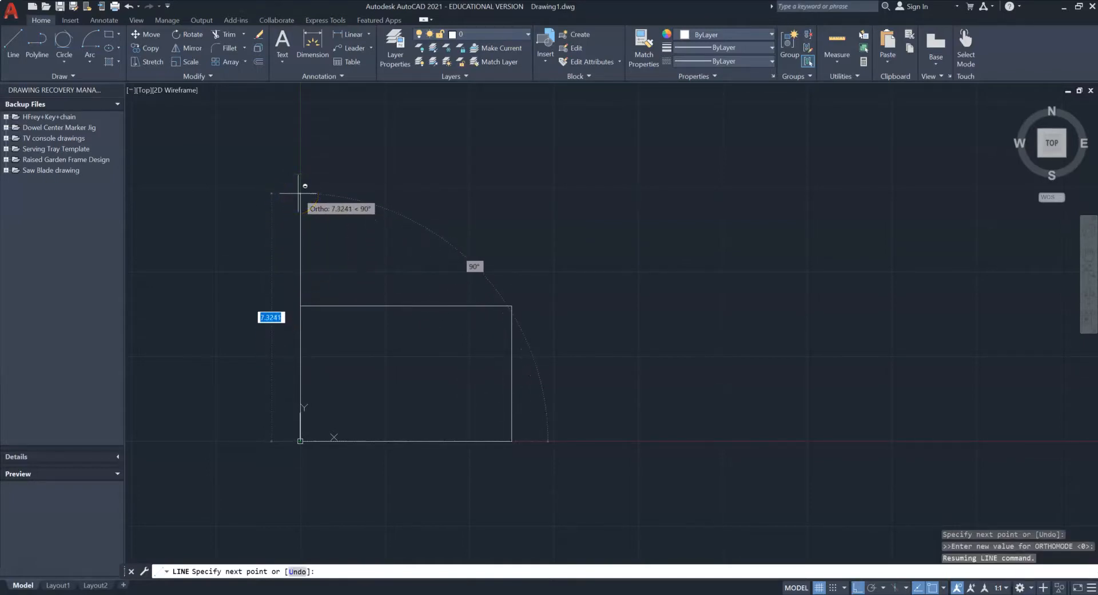
pyautogui.click(298, 194)
pyautogui.press('F8')
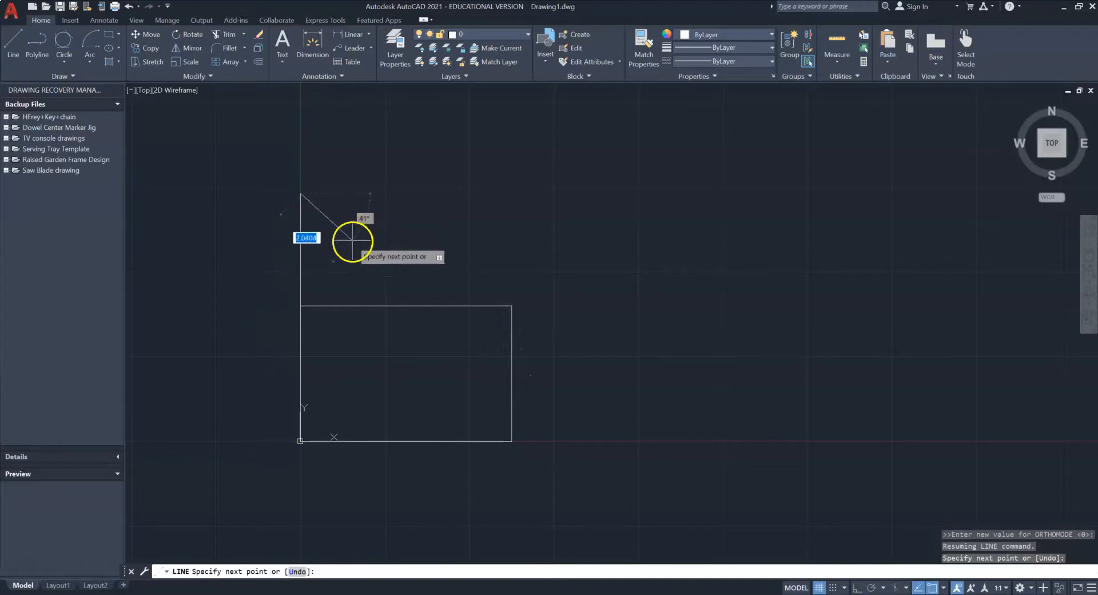
pyautogui.press('Escape')
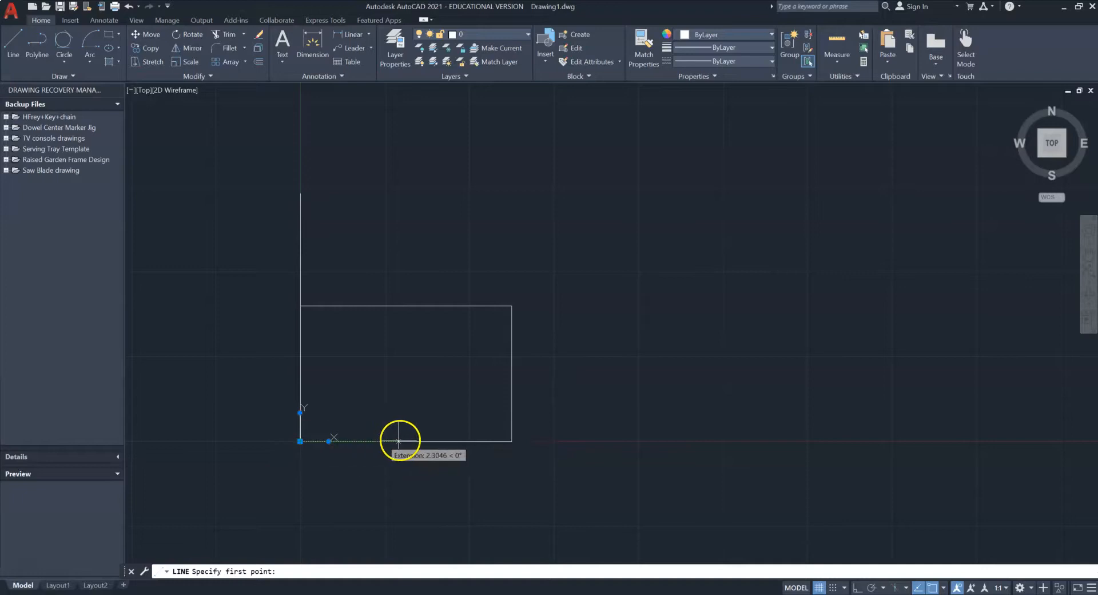
# Draw a horizontal line from the origin along the rectangle's bottom edge, ending slightly beyond its lower-right corner.
pyautogui.click(563, 440)
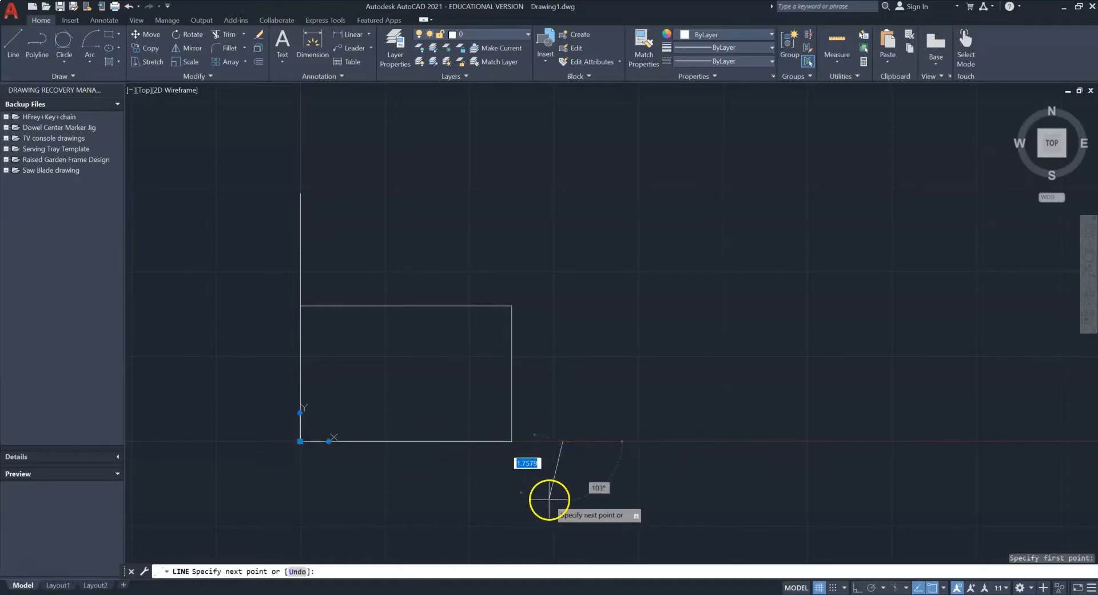
pyautogui.press('Escape')
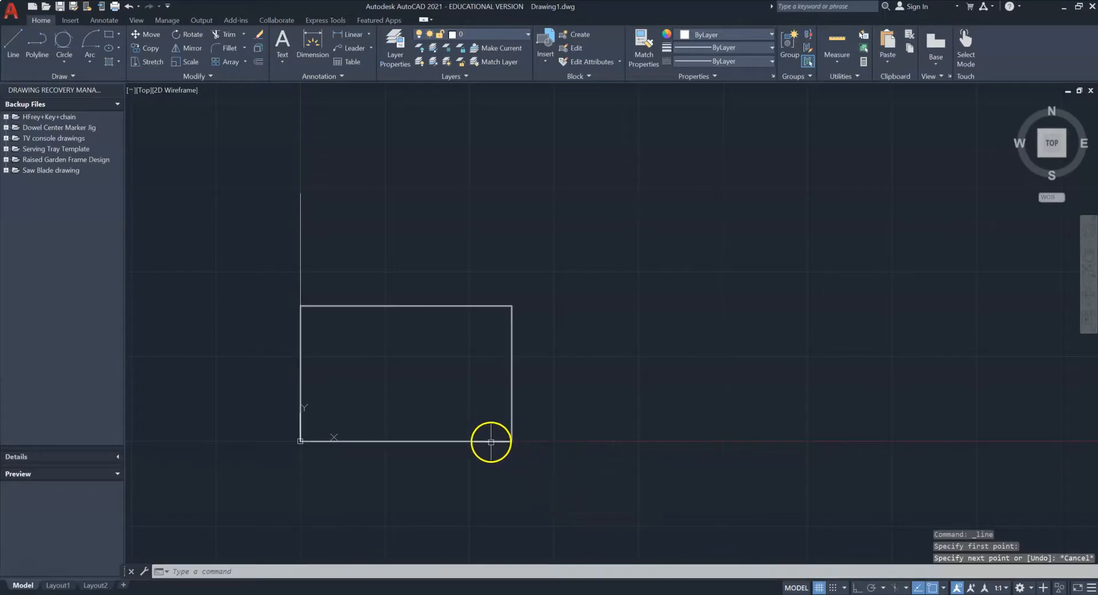
pyautogui.click(13, 42)
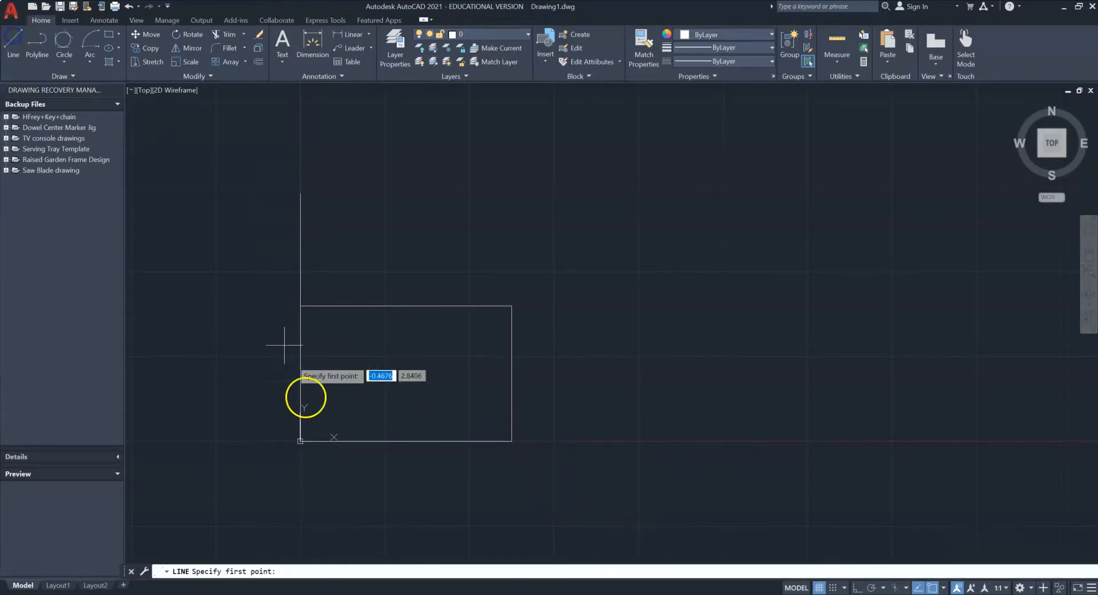
pyautogui.click(300, 442)
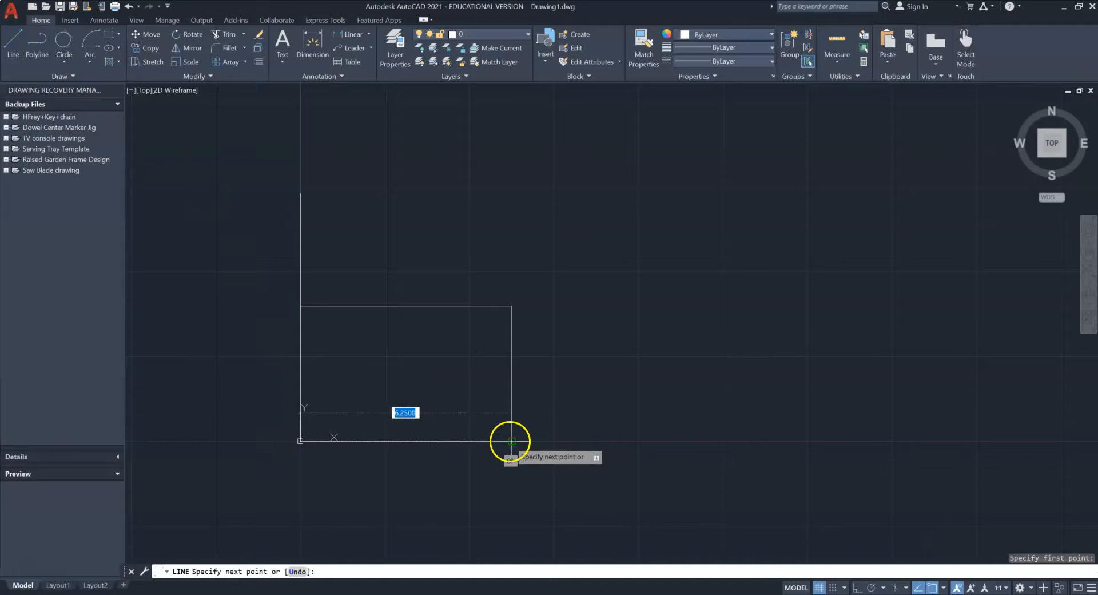
pyautogui.click(542, 441)
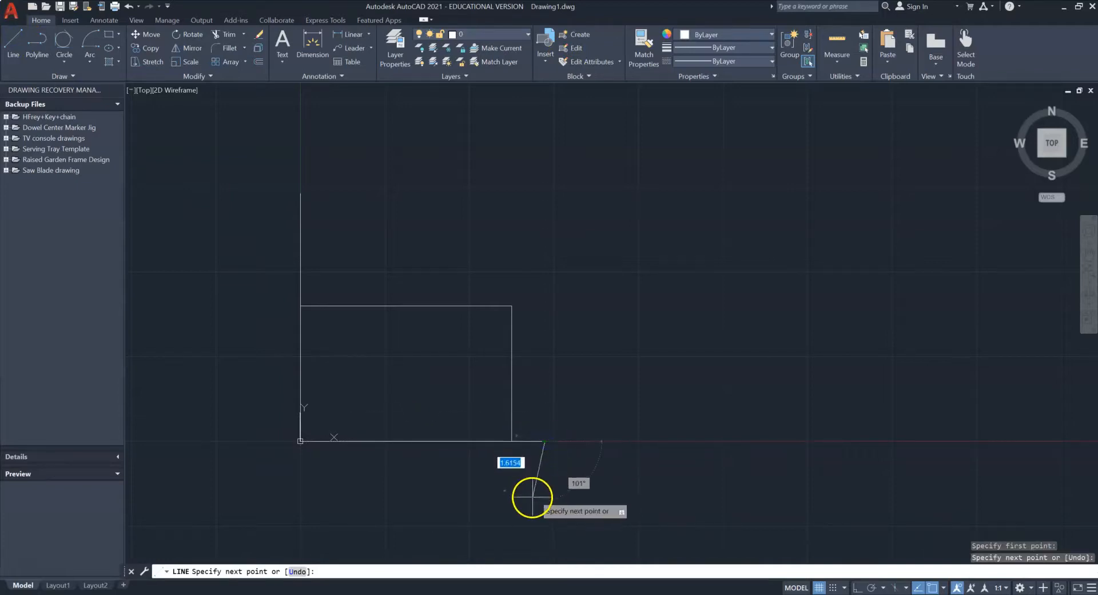
pyautogui.press('Escape')
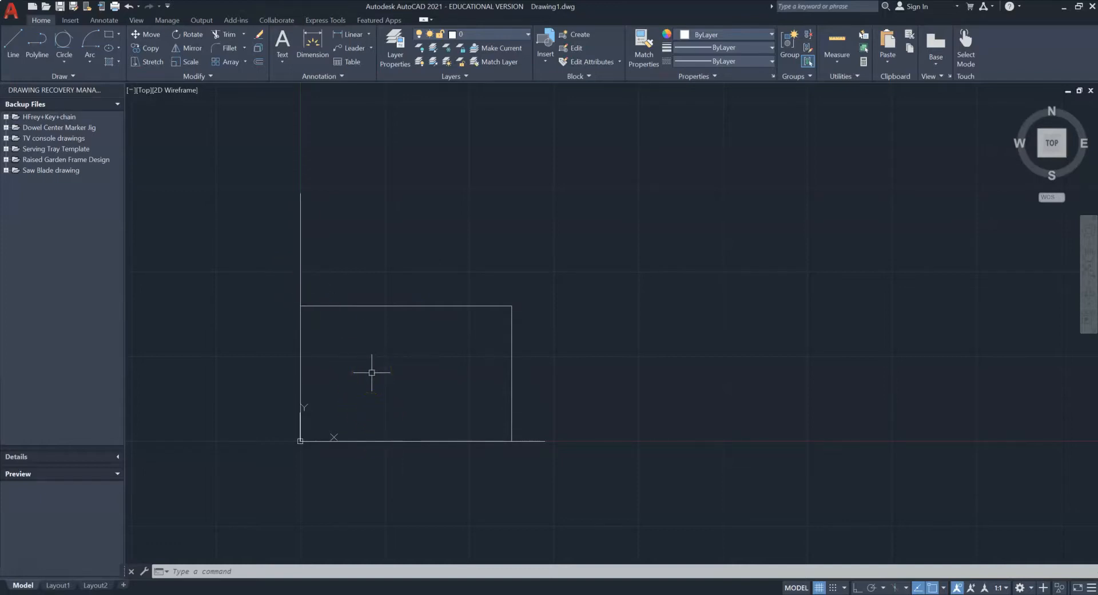
# Offset the horizontal bottom line upward by 1.25 units.
pyautogui.click(256, 60)
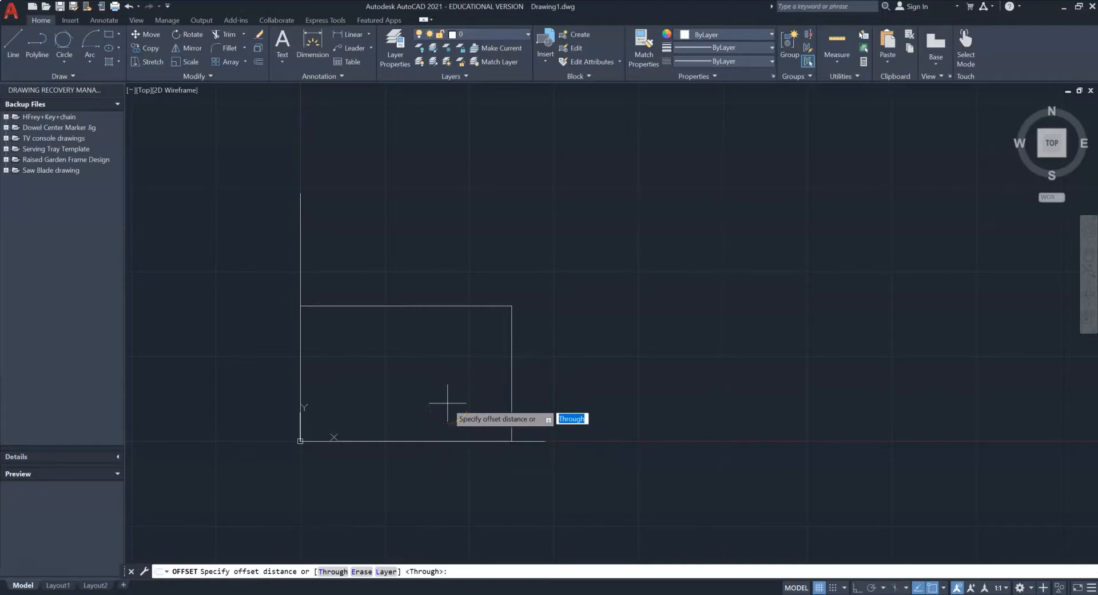
pyautogui.write('1.25')
pyautogui.press('Return')
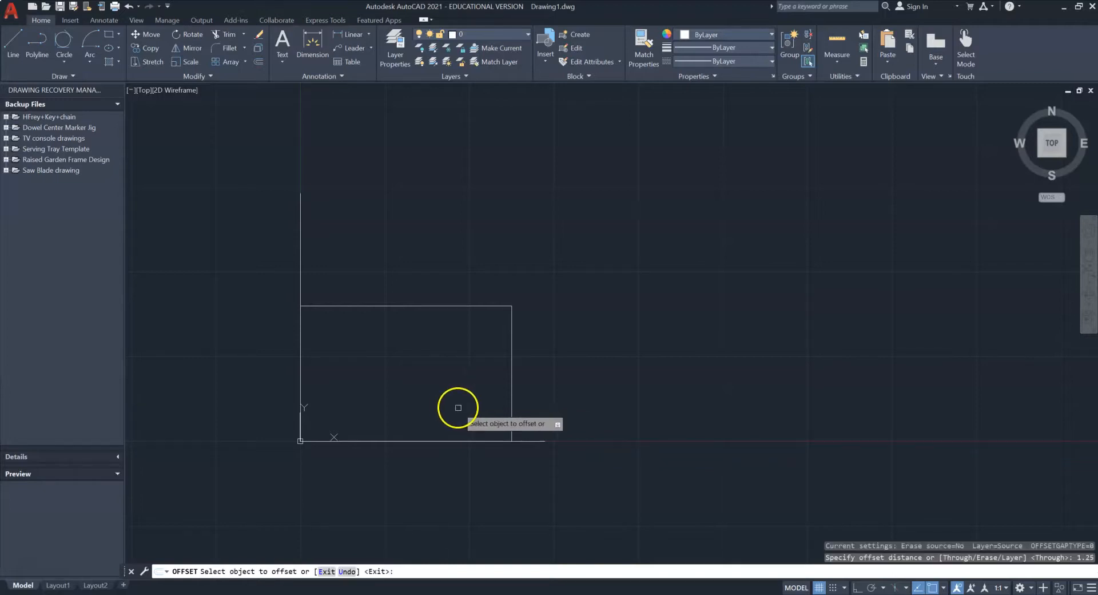
pyautogui.click(478, 441)
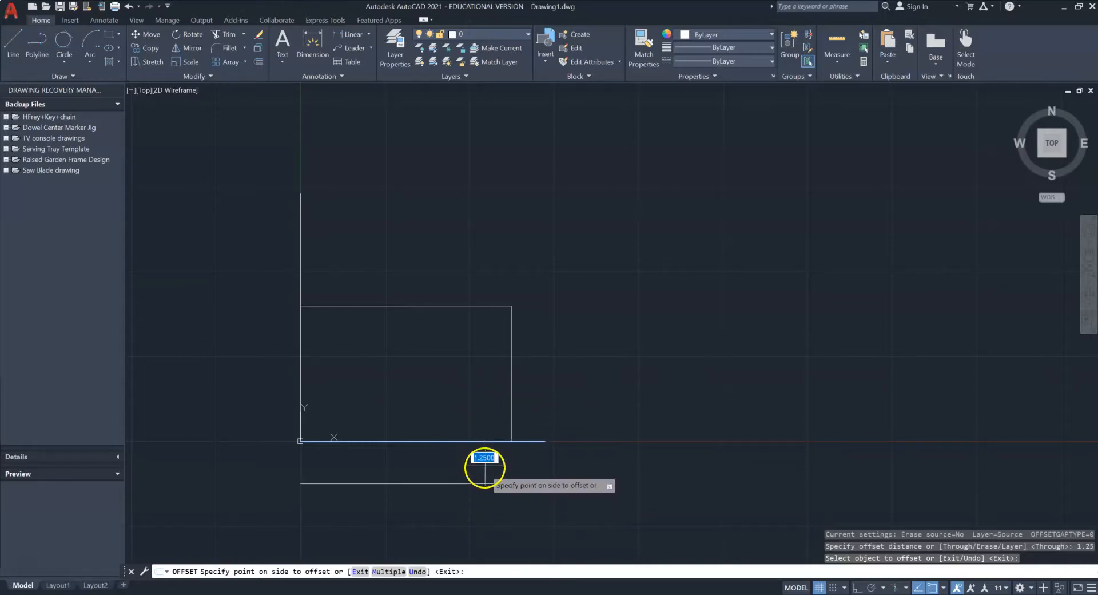
pyautogui.click(480, 409)
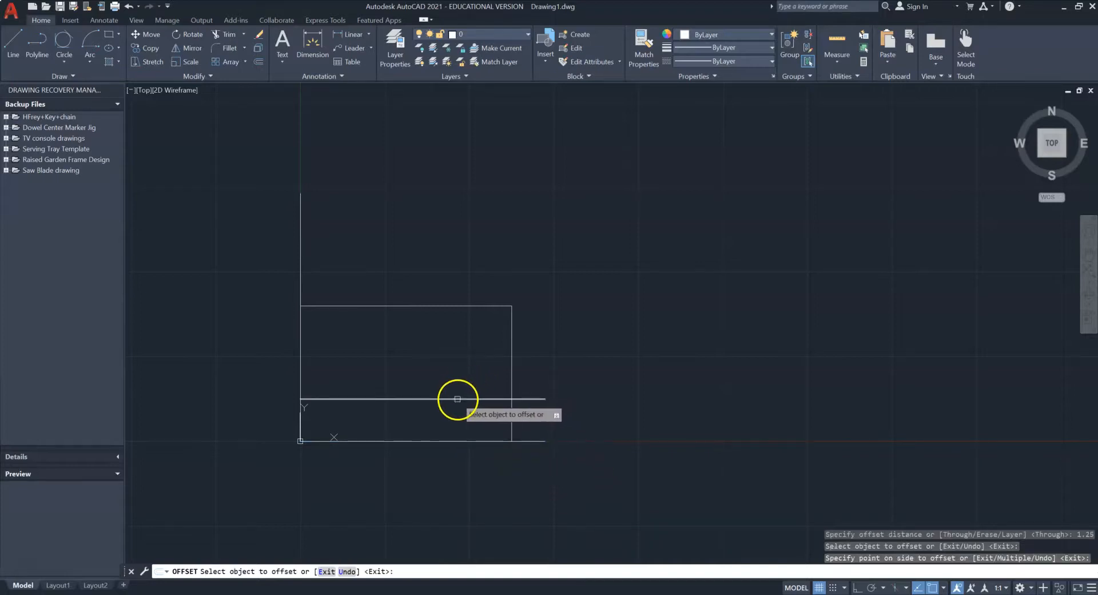
# Offset the vertical line at the rectangle's left edge 3.125 units to the right and end the Offset command.
pyautogui.click(300, 281)
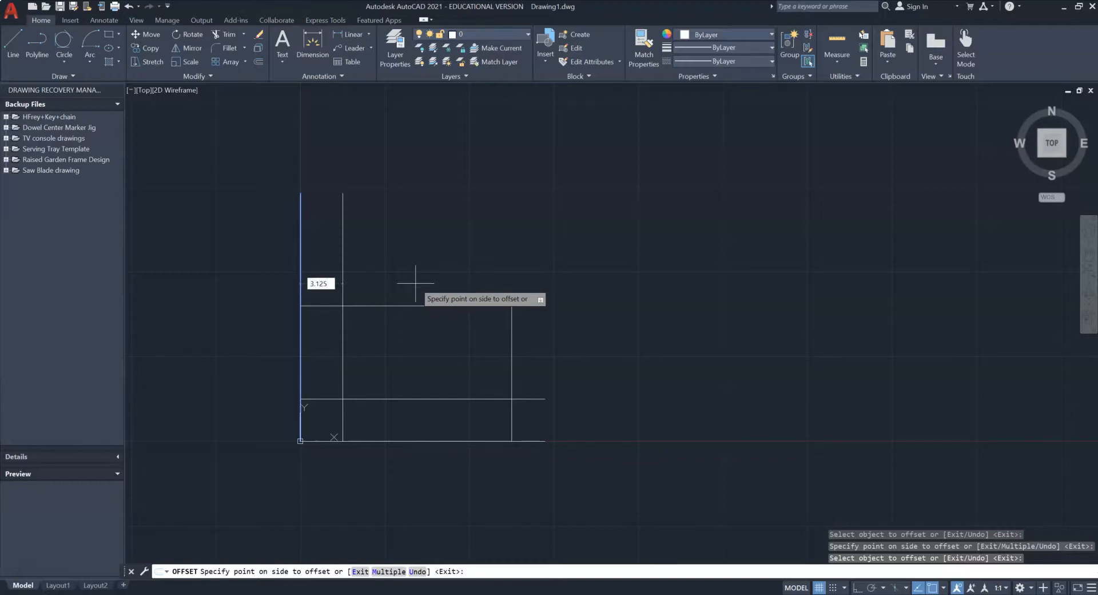
pyautogui.press('Return')
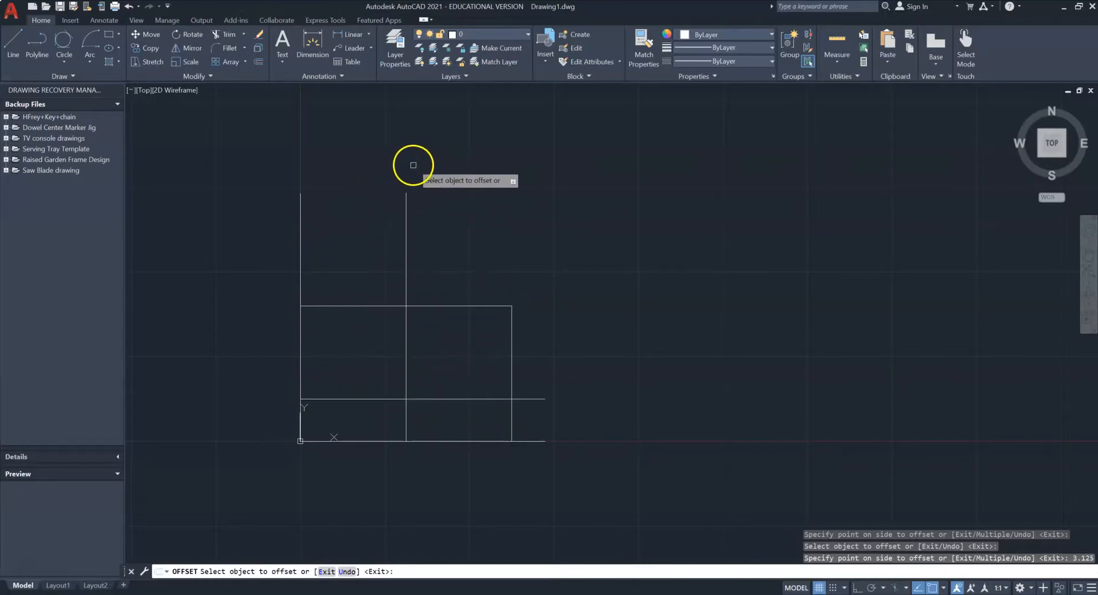
pyautogui.press('Escape')
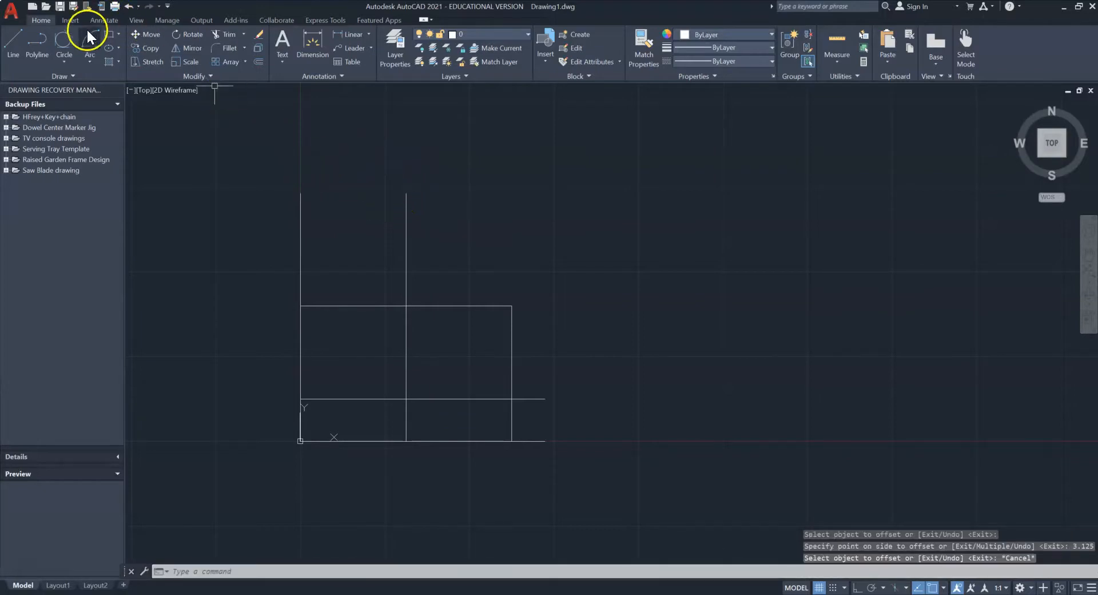
# Draw a Tan, Tan, Tan circle touching the offset horizontal line, the offset vertical line and the bottom line, left of the vertical line.
pyautogui.click(70, 55)
pyautogui.click(69, 80)
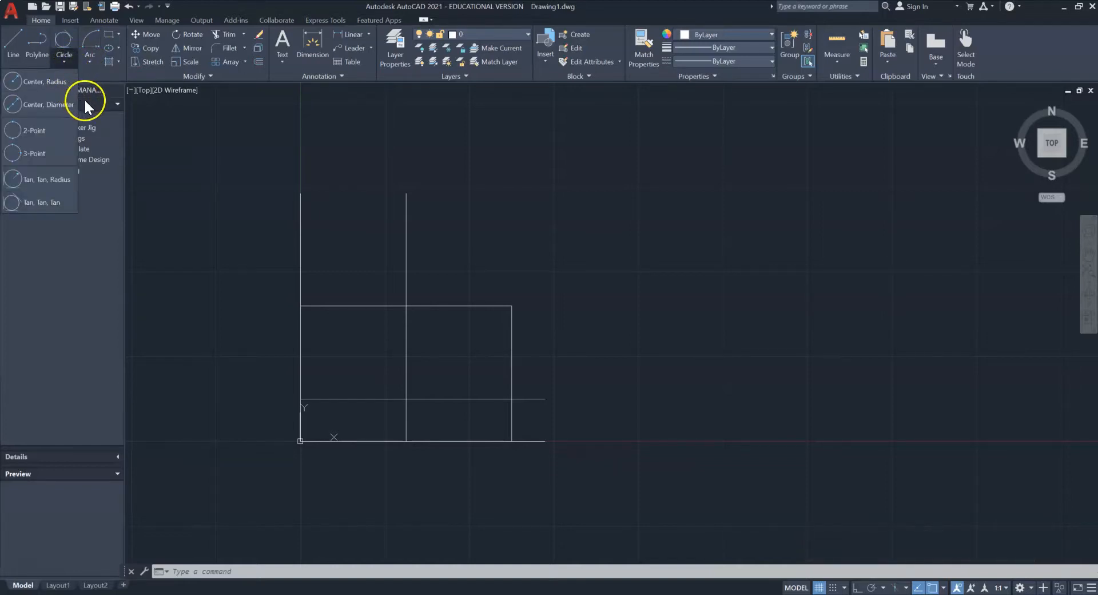
pyautogui.click(60, 204)
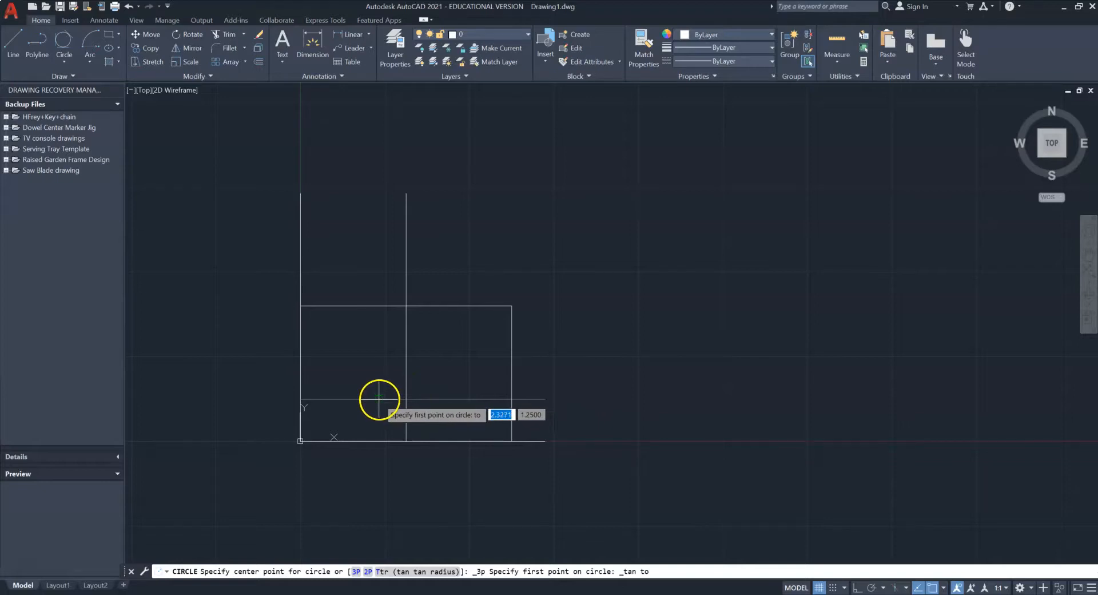
pyautogui.click(379, 398)
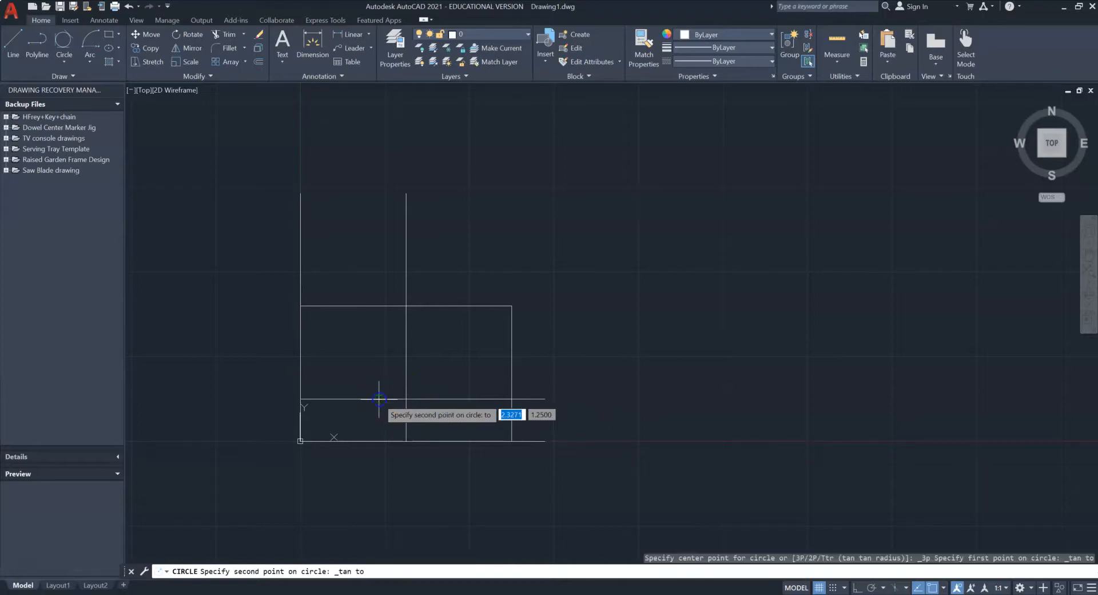
pyautogui.click(406, 416)
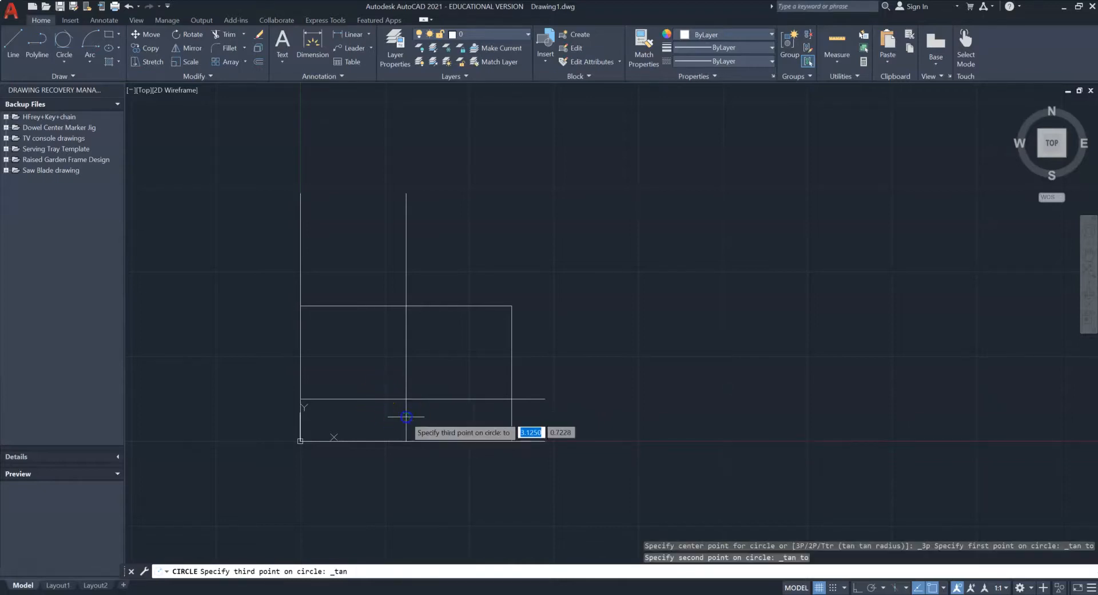
pyautogui.click(379, 440)
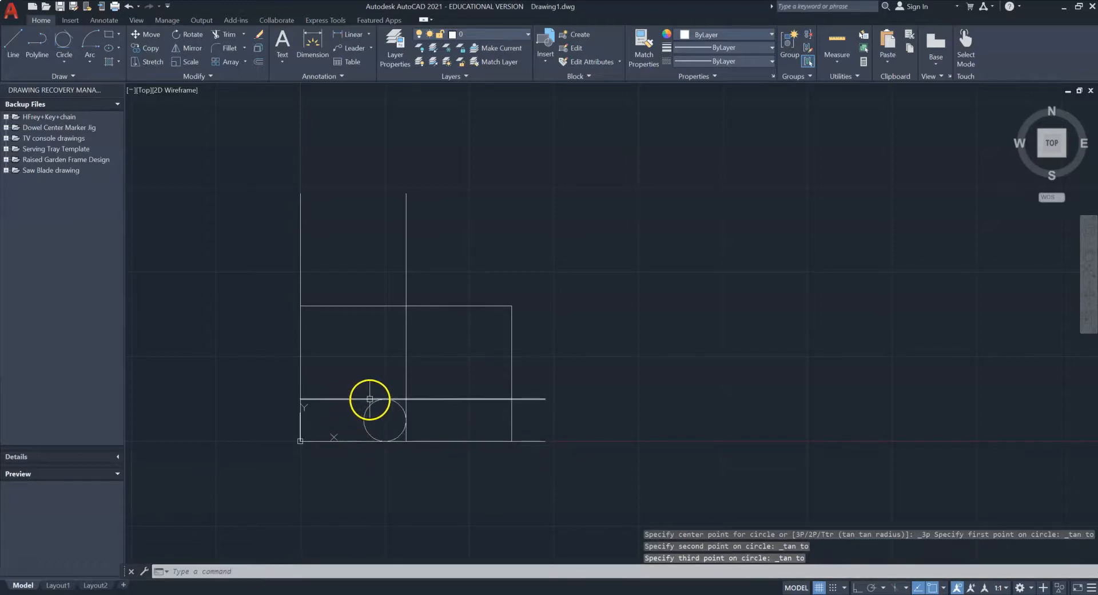
pyautogui.scroll(2, 410, 415)
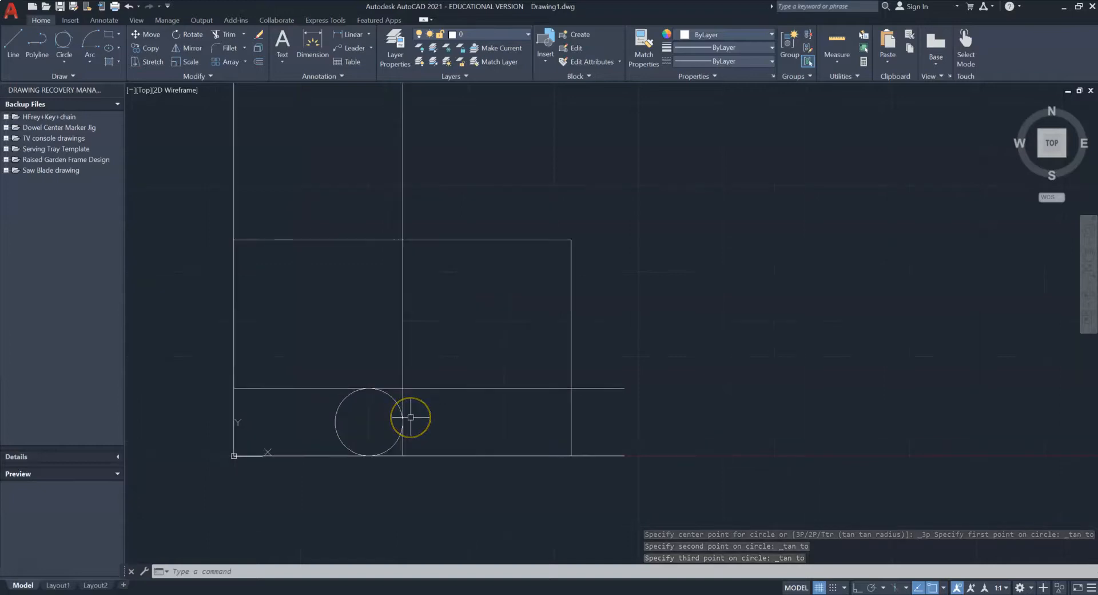
pyautogui.scroll(4, 370, 389)
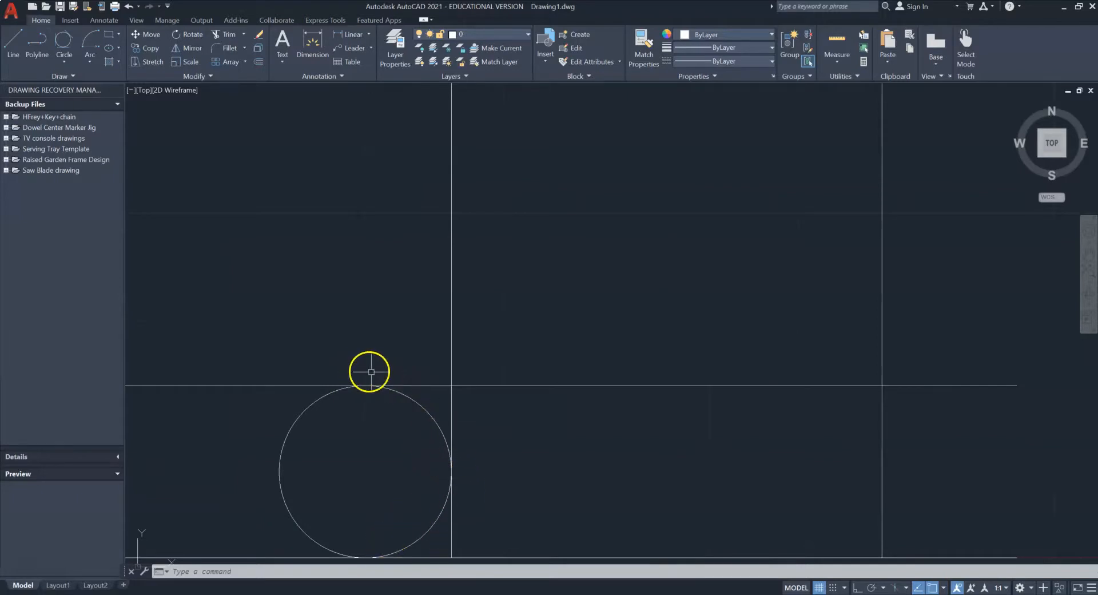
pyautogui.scroll(-4, 388, 520)
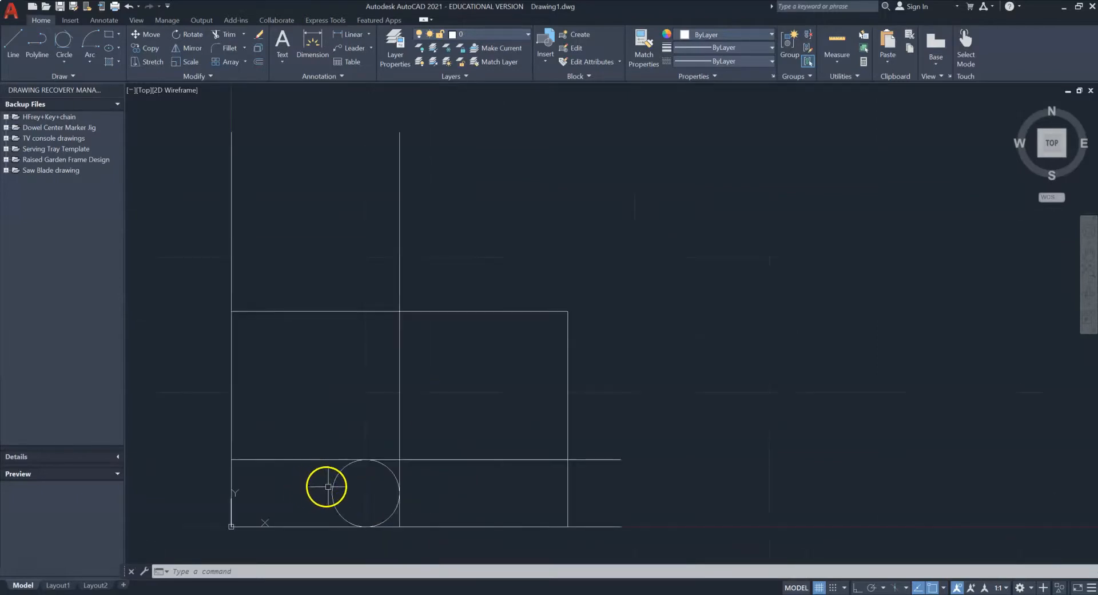
pyautogui.moveTo(307, 493); pyautogui.dragTo(321, 485, button='middle')
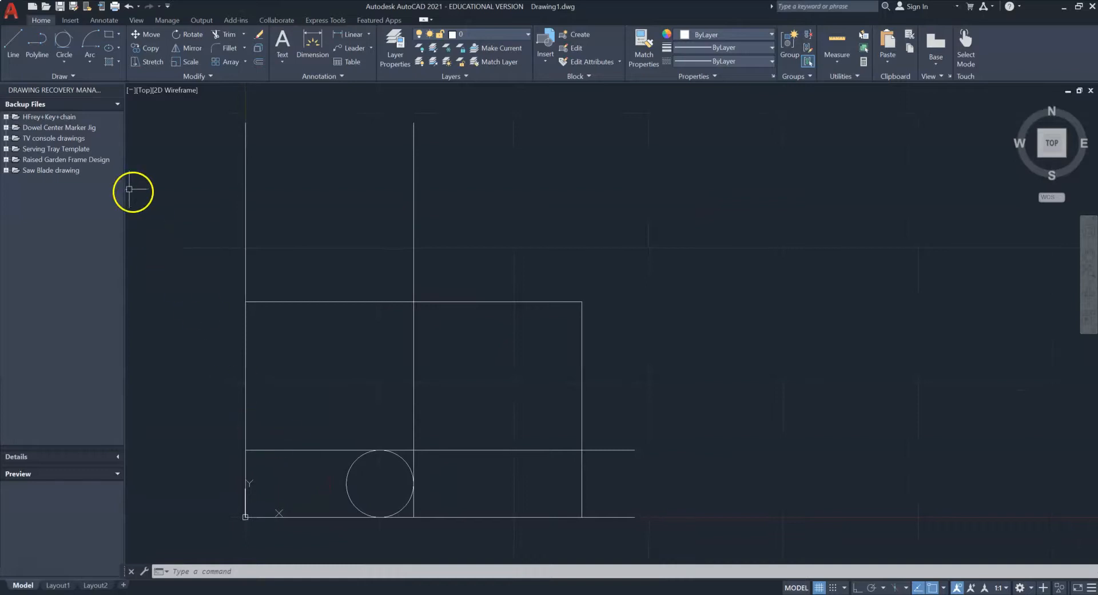
# Draw a line from the origin tangent to the upper-left side of the circle and end the Line command.
pyautogui.click(10, 52)
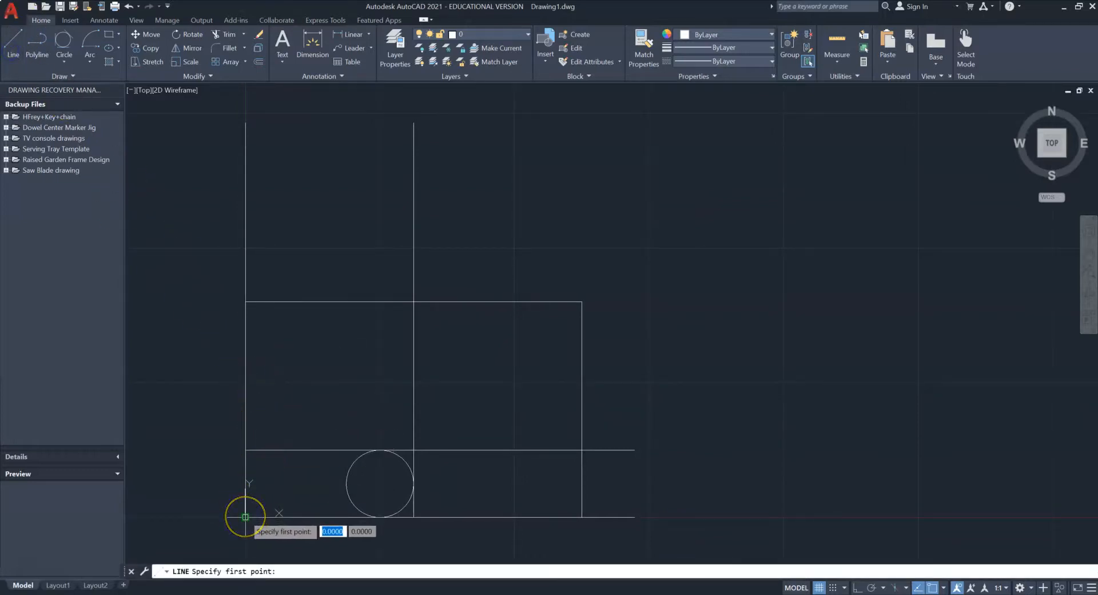
pyautogui.click(246, 517)
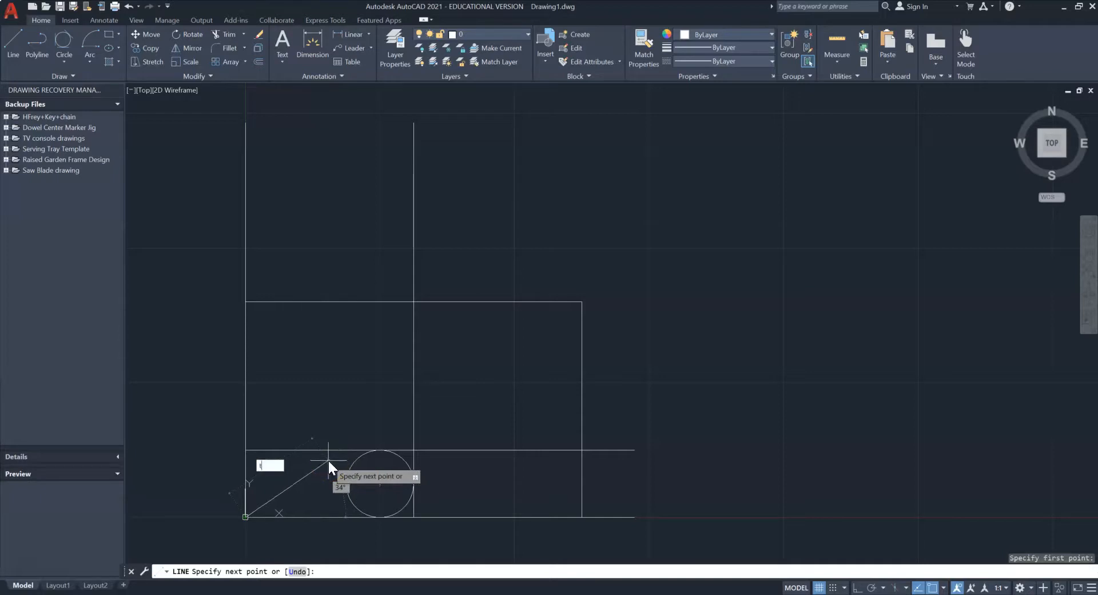
pyautogui.write('an')
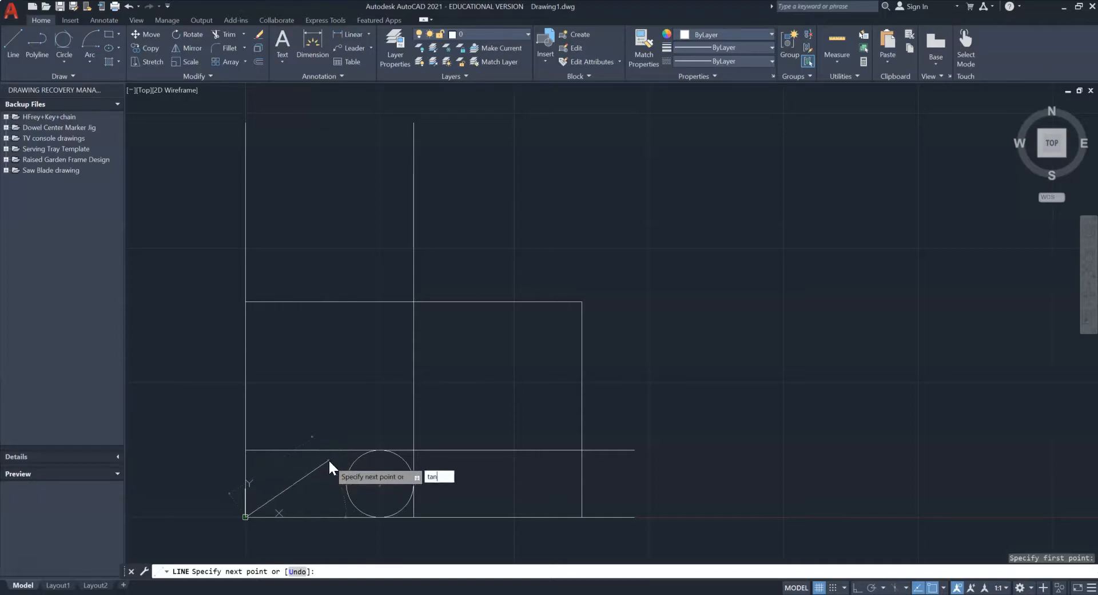
pyautogui.press('Return')
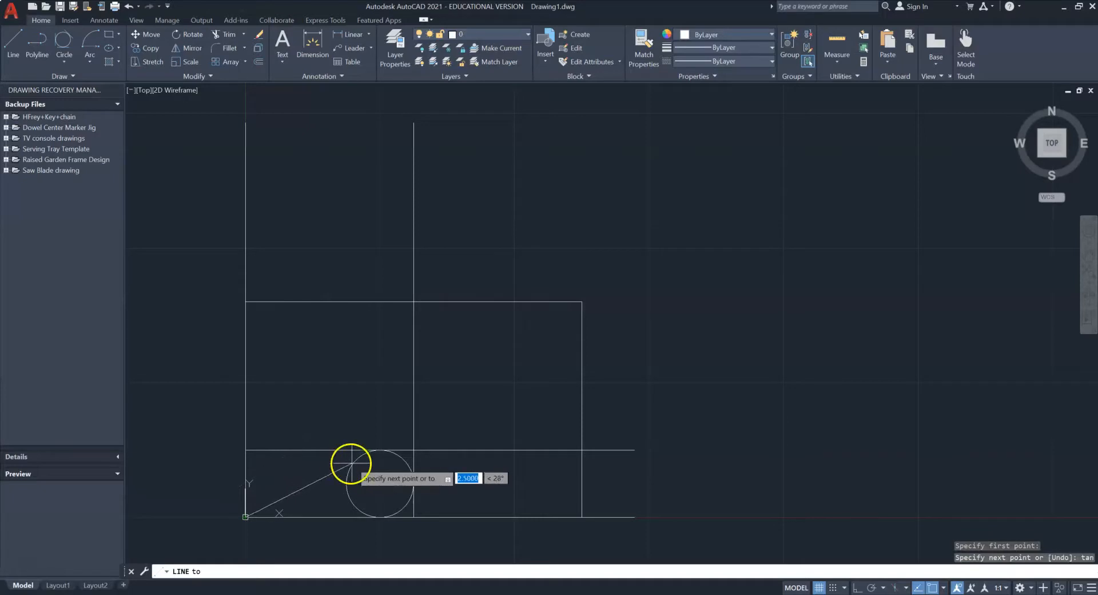
pyautogui.scroll(2, 353, 461)
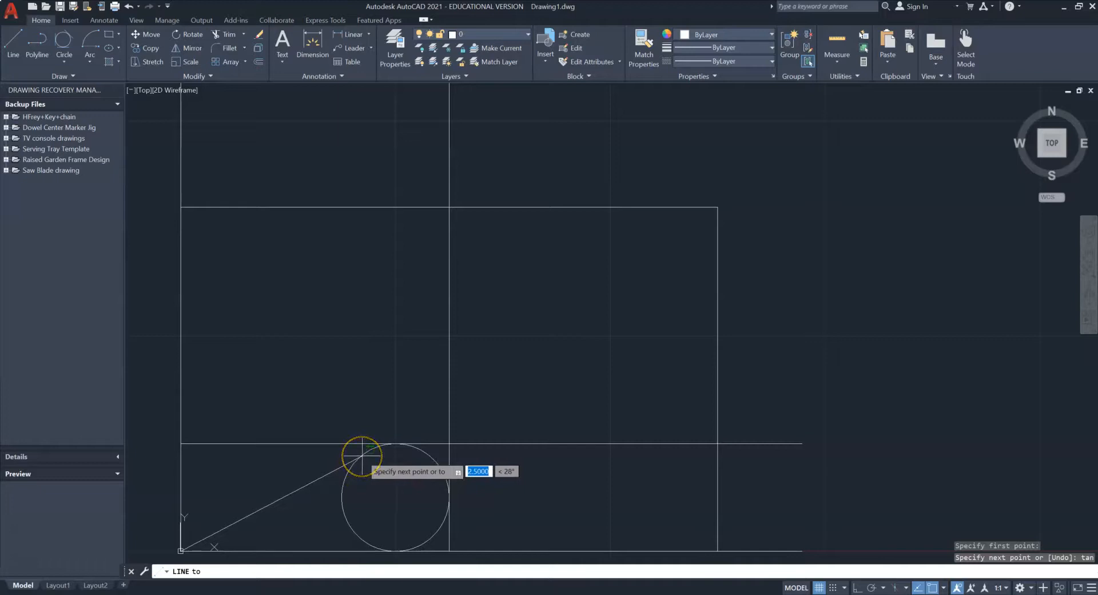
pyautogui.click(362, 455)
pyautogui.scroll(8, 379, 450)
pyautogui.scroll(-8, 346, 435)
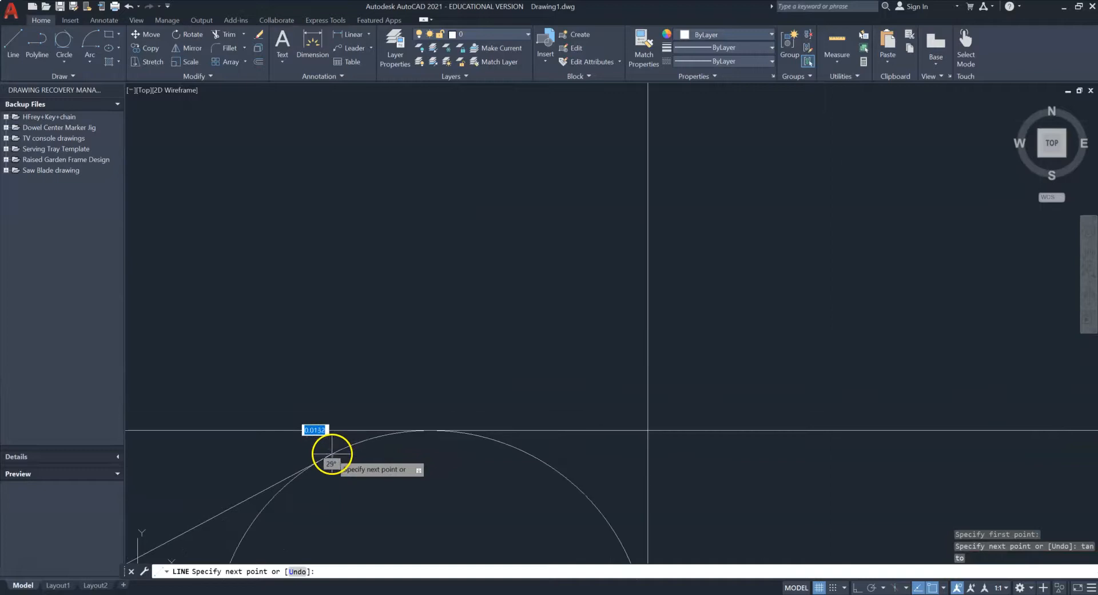
pyautogui.moveTo(351, 466); pyautogui.dragTo(367, 461, button='middle')
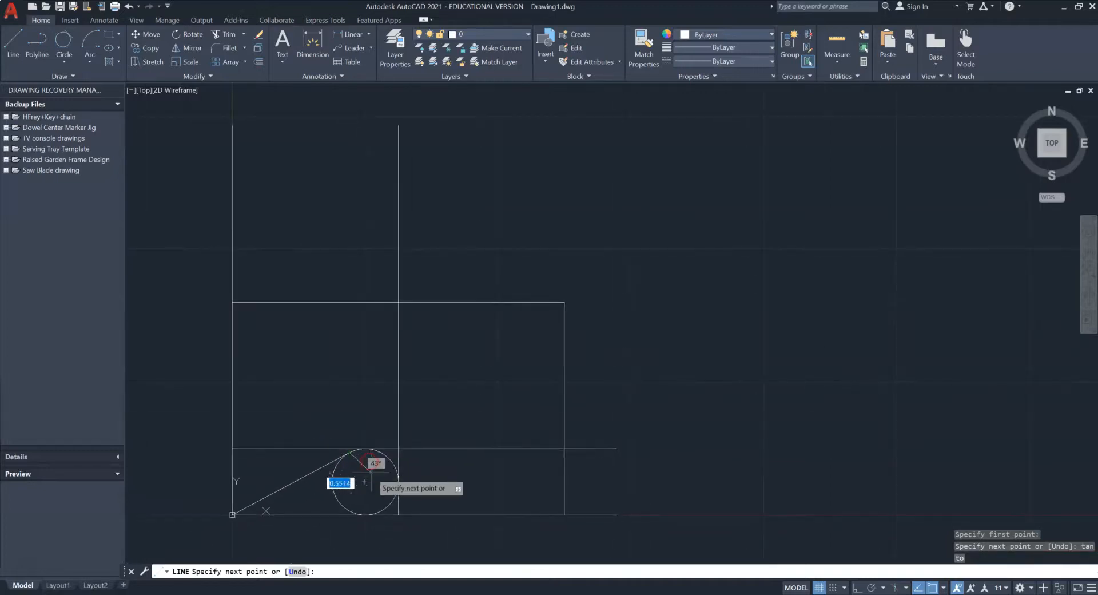
pyautogui.press('Escape')
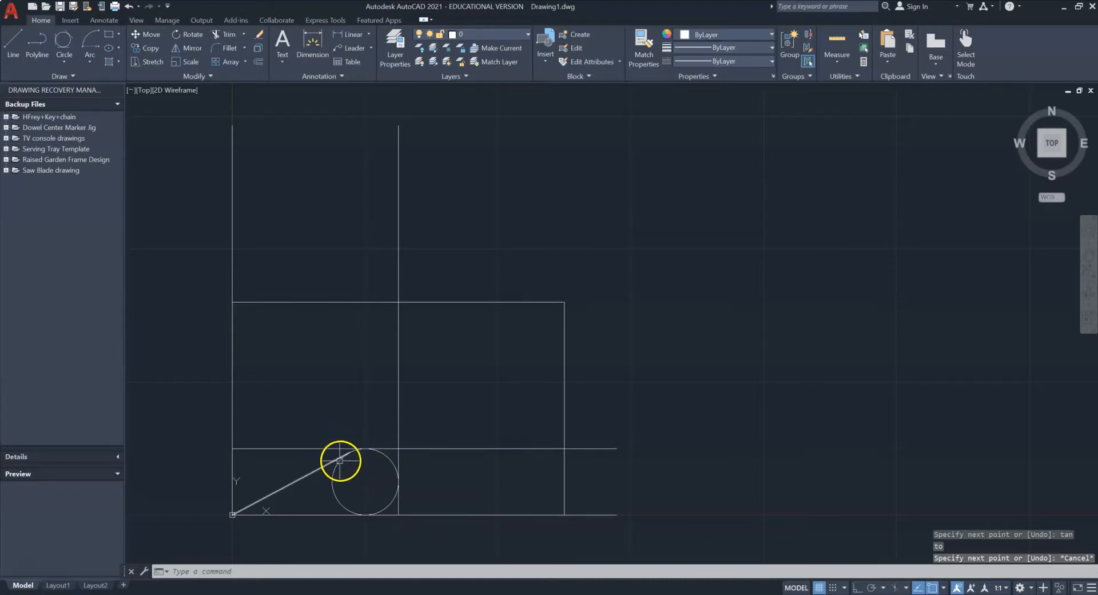
pyautogui.scroll(2, 350, 462)
pyautogui.scroll(-3, 343, 464)
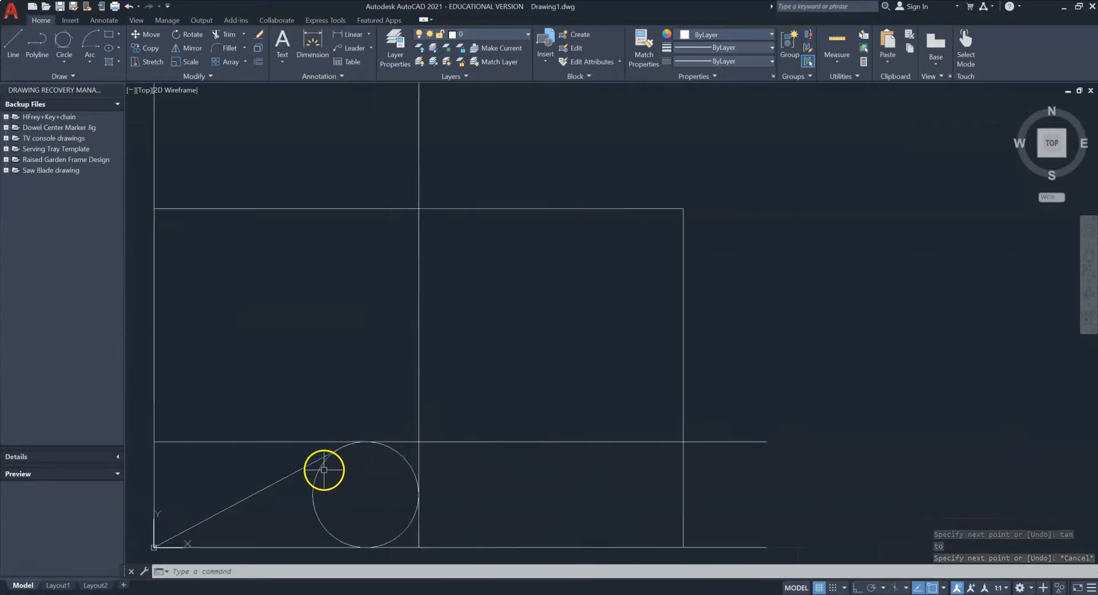
pyautogui.click(363, 457)
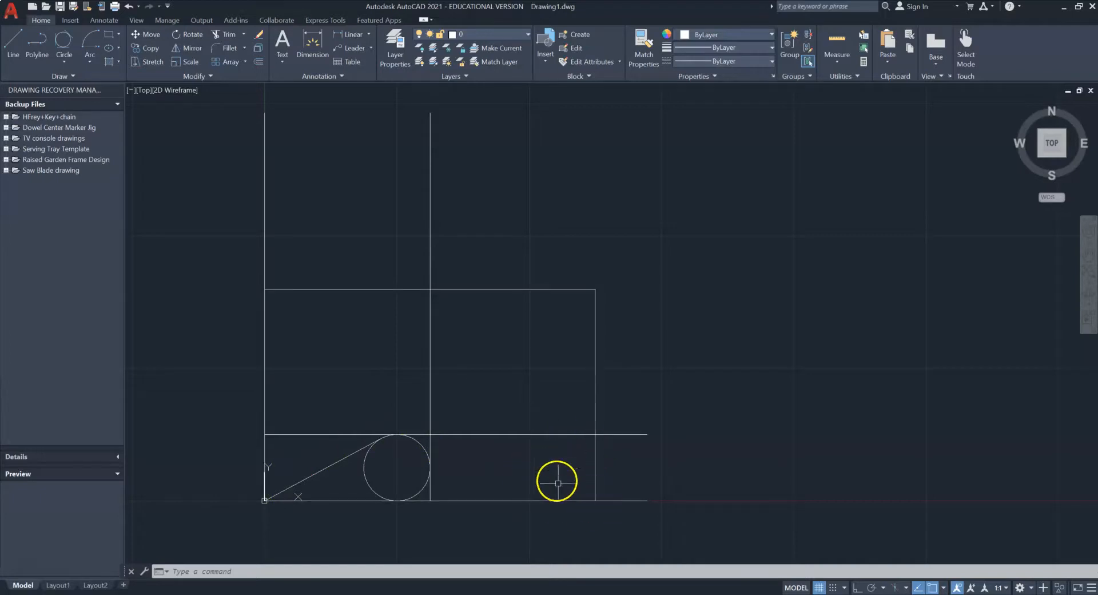
# Draw a Tan, Tan, Radius circle of radius 0.5 touching the rectangle's right edge and the bottom line.
pyautogui.click(58, 60)
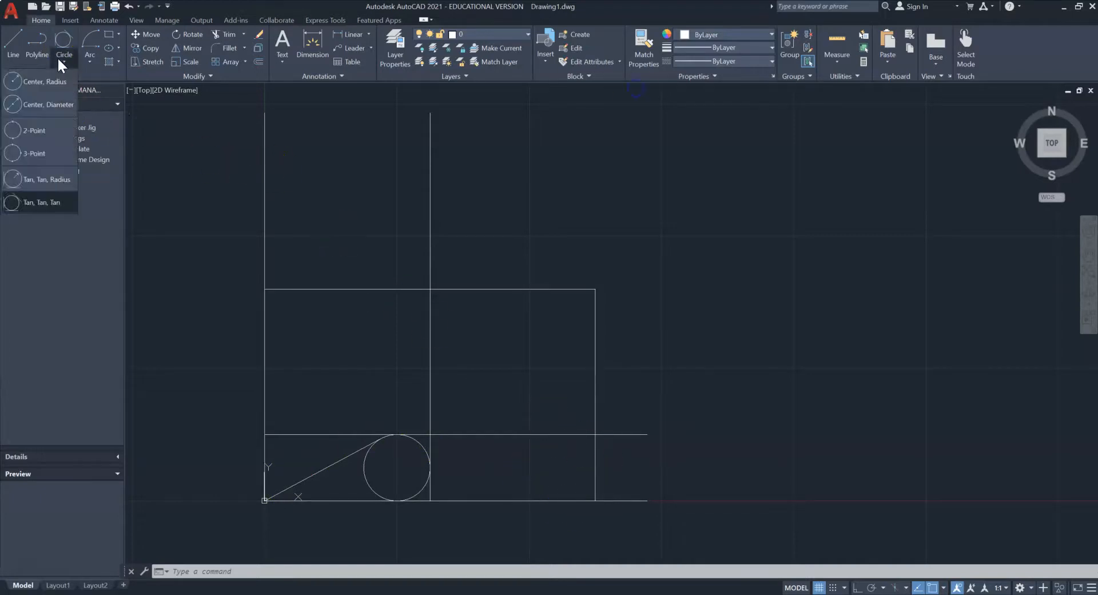
pyautogui.click(53, 178)
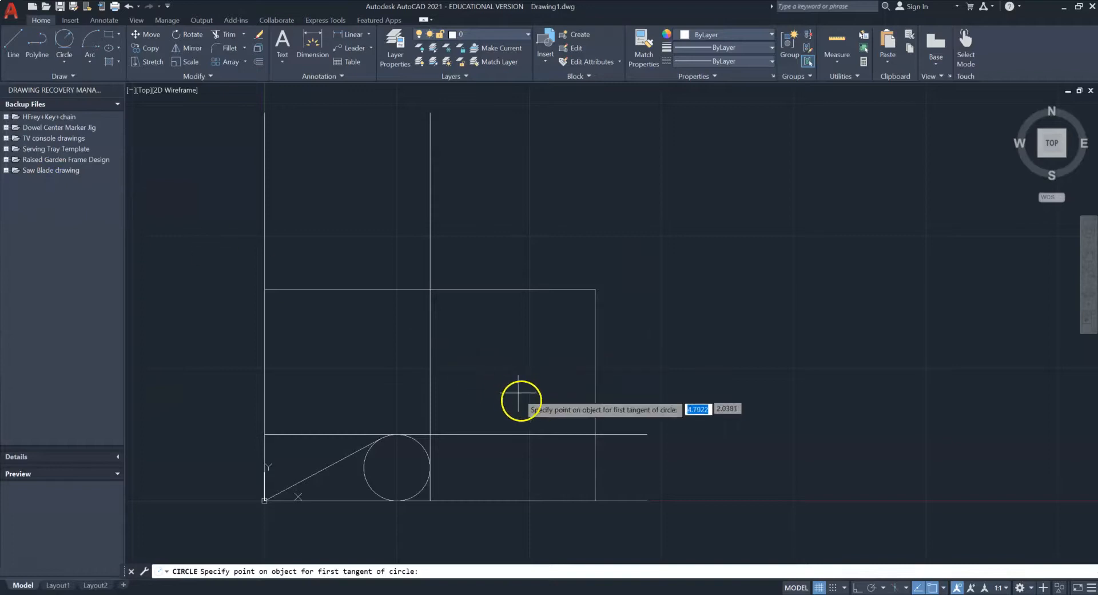
pyautogui.click(595, 464)
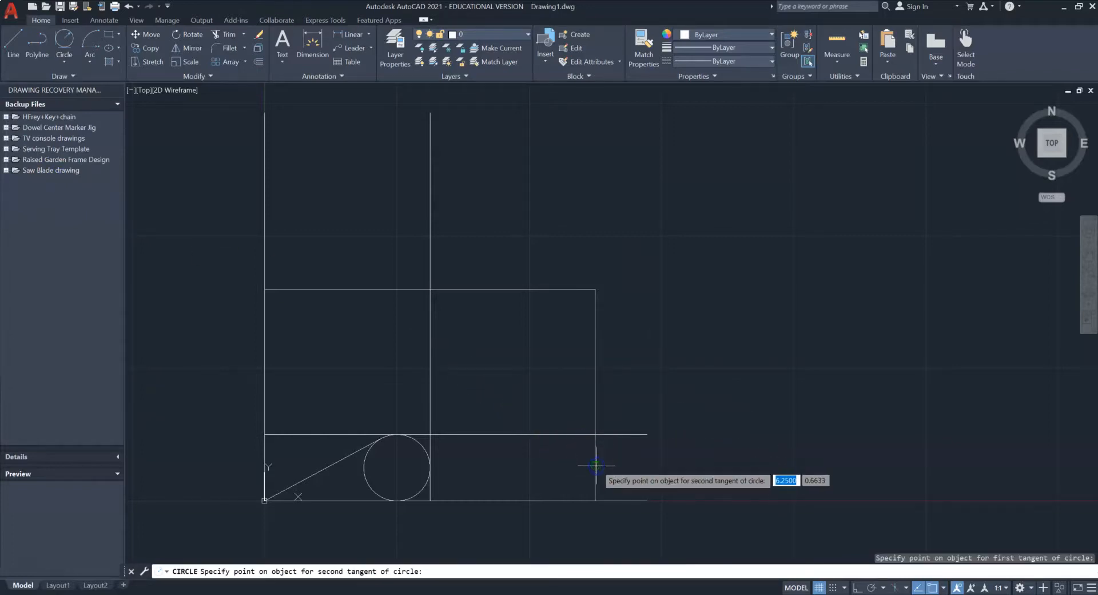
pyautogui.click(565, 501)
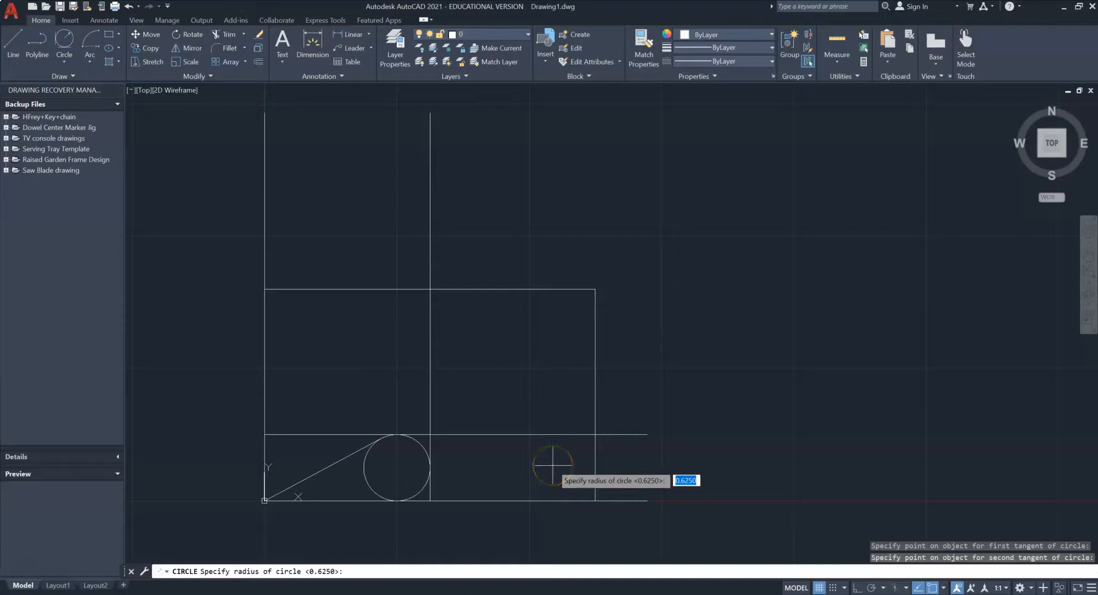
pyautogui.write('.5')
pyautogui.press('Return')
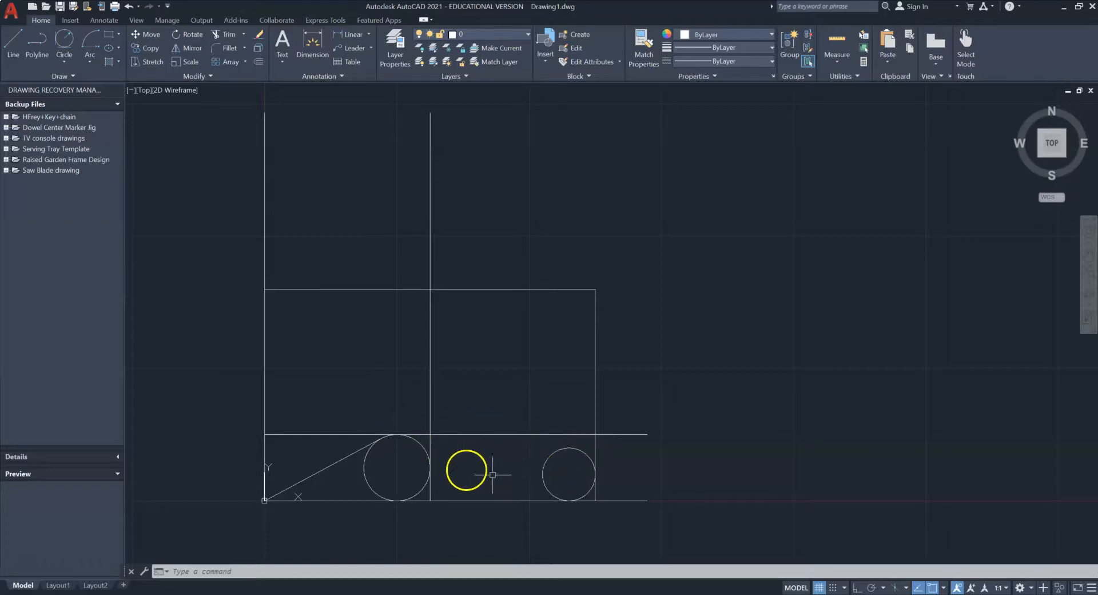
# Draw a line tangent to the larger circle's upper-right side and the smaller circle's lower-left side, and end the Line command.
pyautogui.click(15, 42)
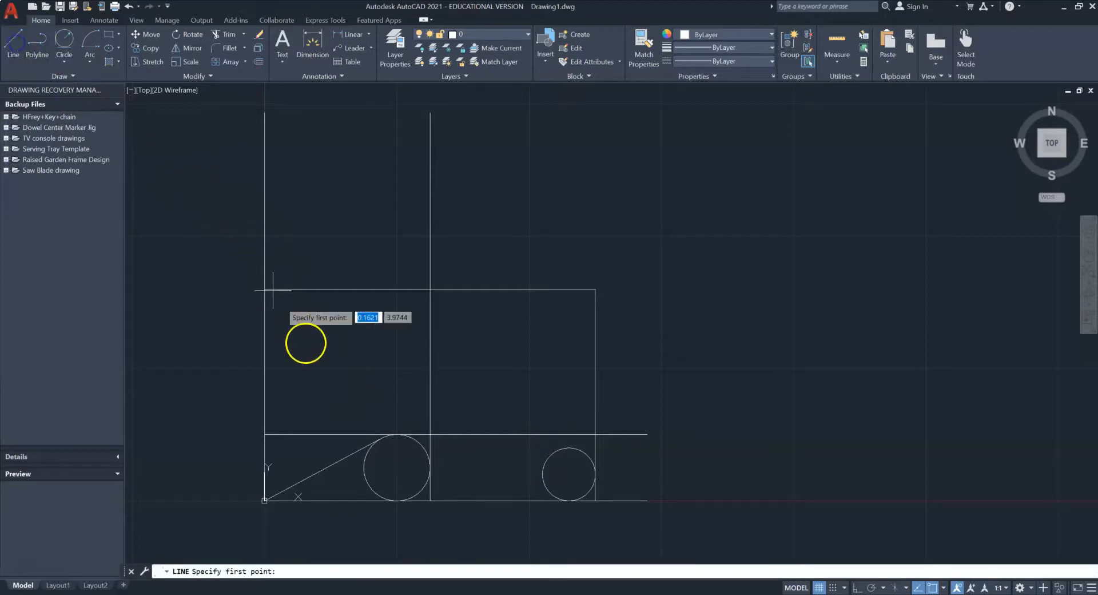
pyautogui.write('tan')
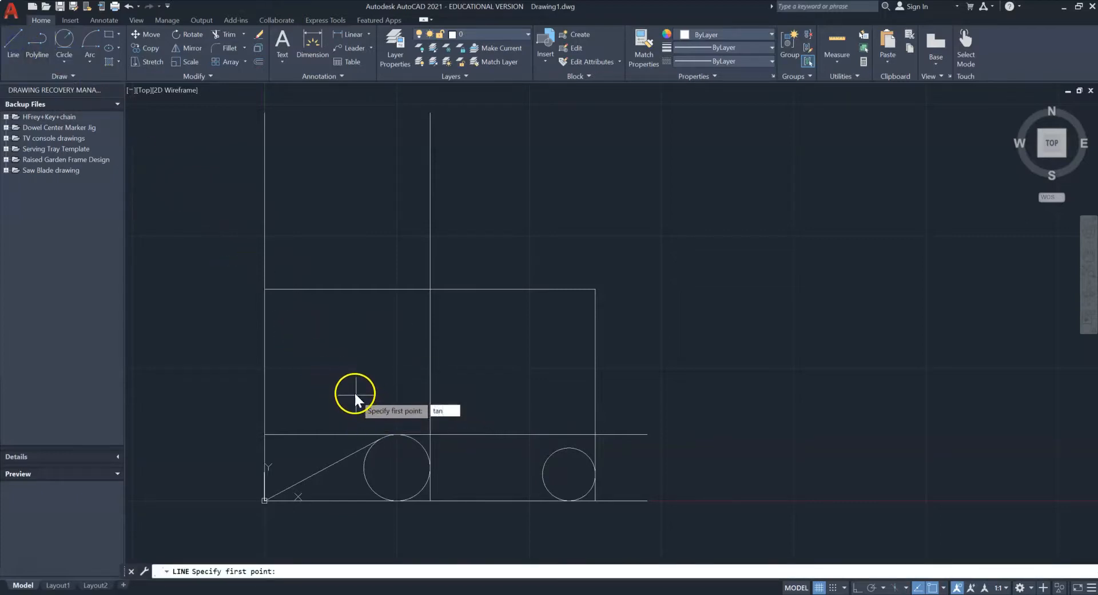
pyautogui.press('Return')
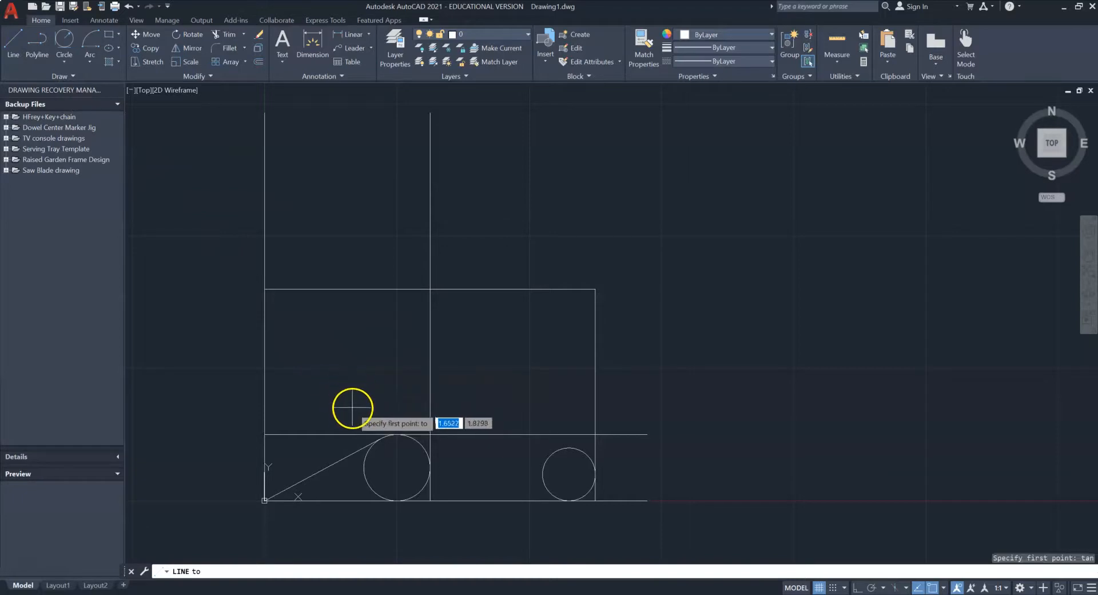
pyautogui.click(419, 441)
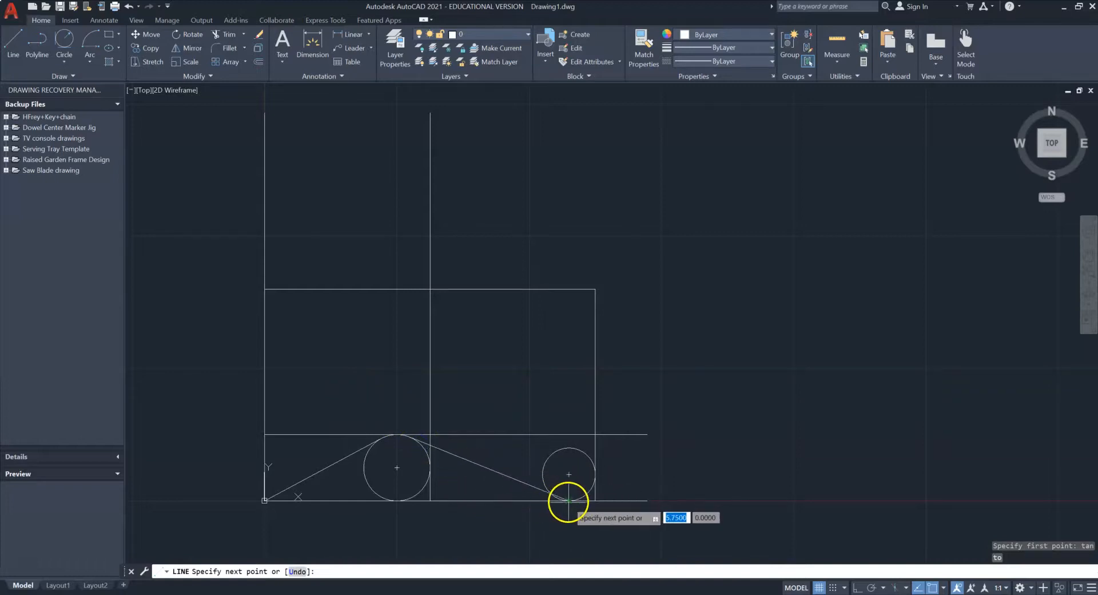
pyautogui.write('tan')
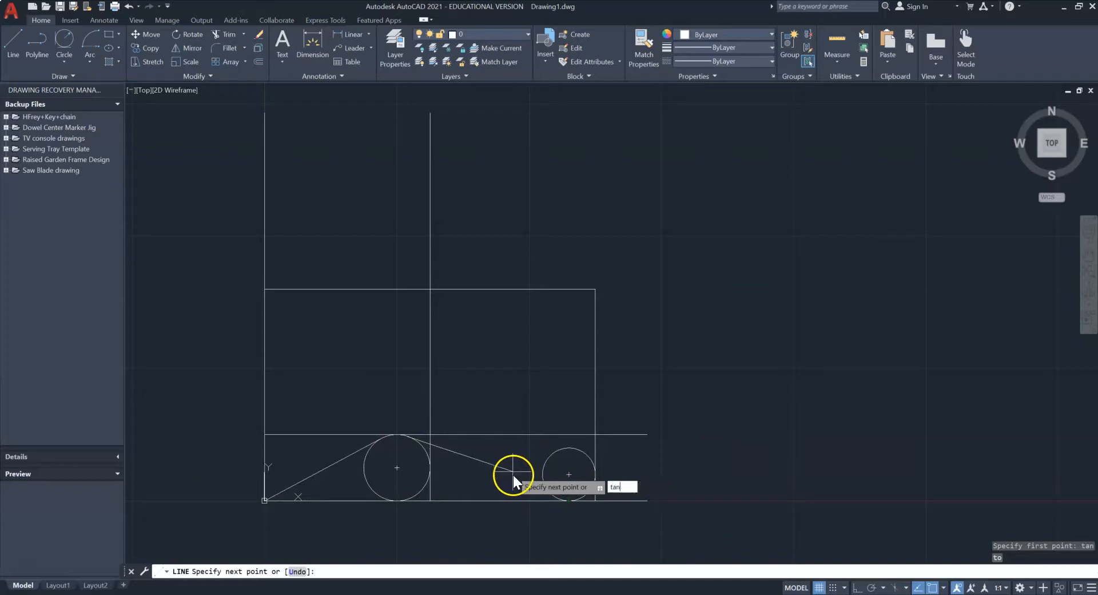
pyautogui.press('Return')
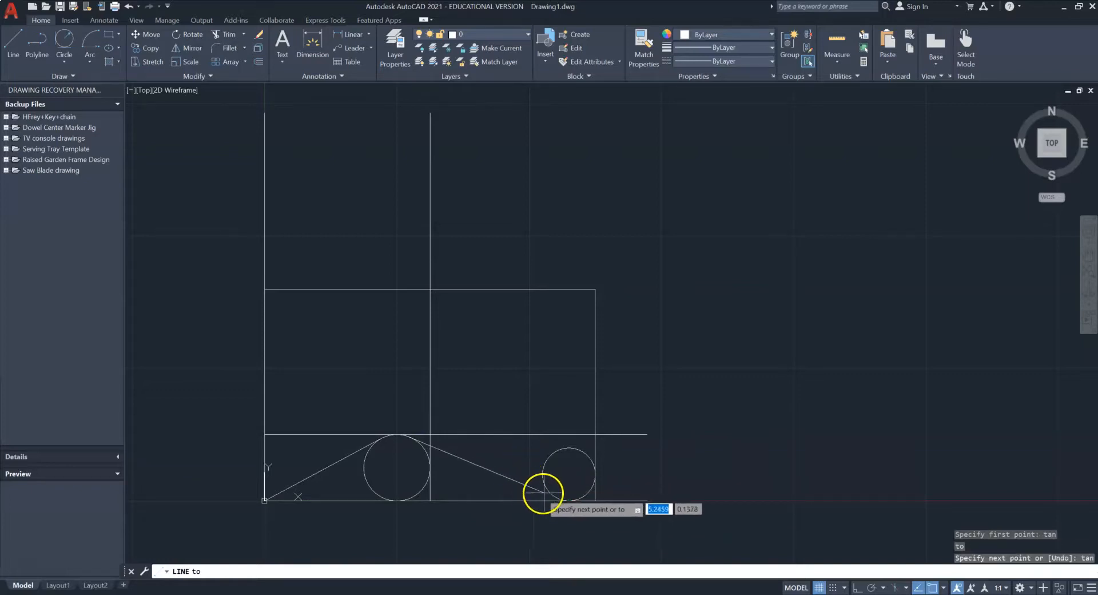
pyautogui.scroll(4, 547, 491)
pyautogui.click(548, 491)
pyautogui.scroll(-4, 606, 506)
pyautogui.scroll(5, 610, 509)
pyautogui.scroll(6, 610, 509)
pyautogui.scroll(-10, 482, 503)
pyautogui.moveTo(490, 460); pyautogui.dragTo(495, 457, button='middle')
pyautogui.press('Escape')
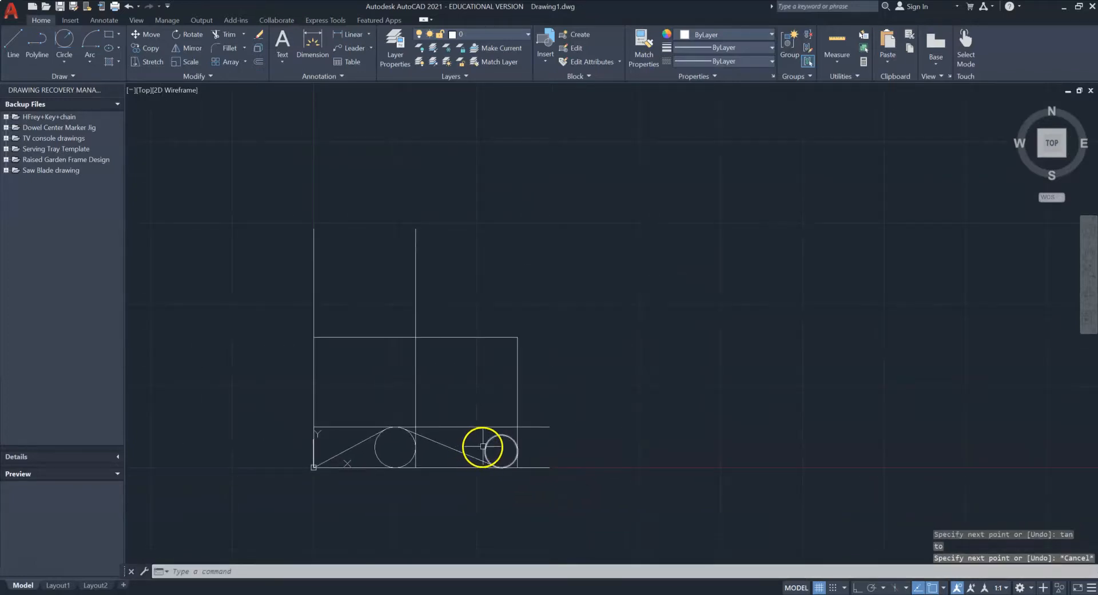
# Trim both circles, leaving the larger circle's top arc between the tangent lines and the smaller circle's lower-right arc.
pyautogui.scroll(2, 493, 445)
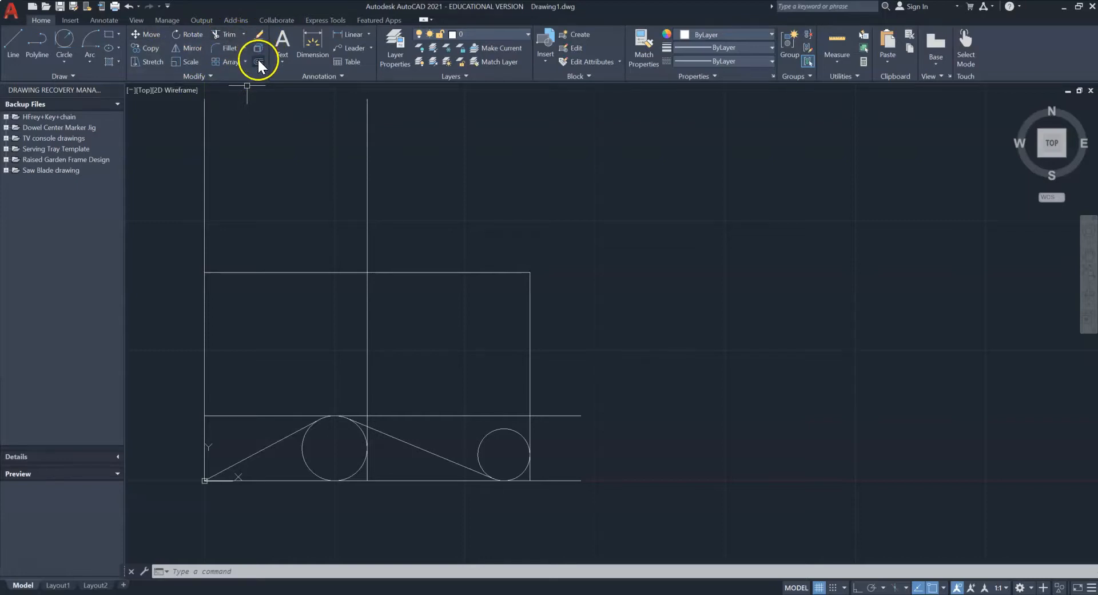
pyautogui.click(227, 35)
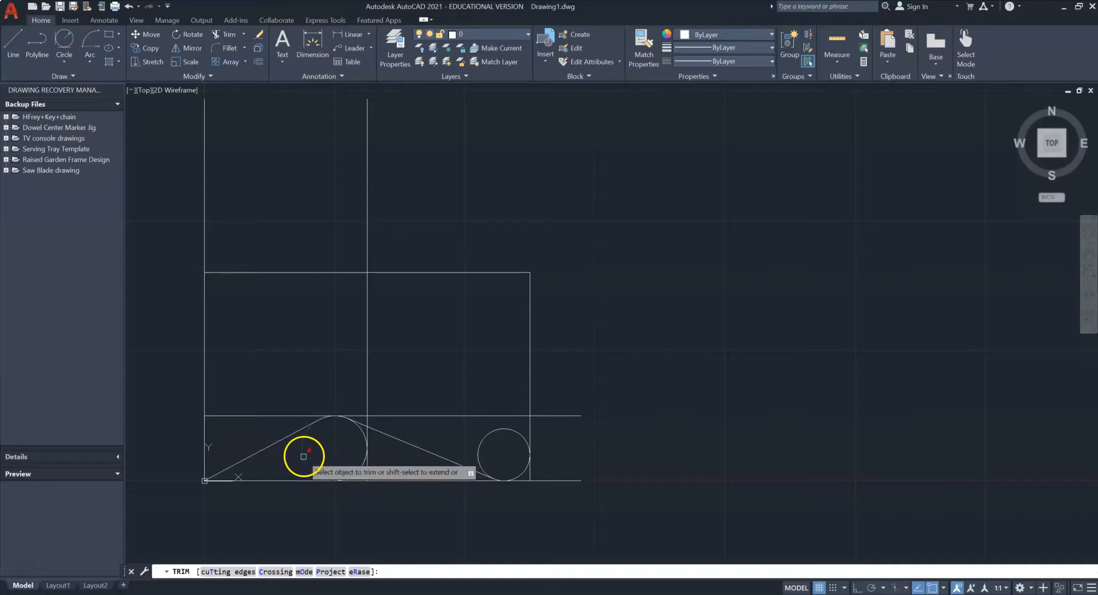
pyautogui.click(304, 455)
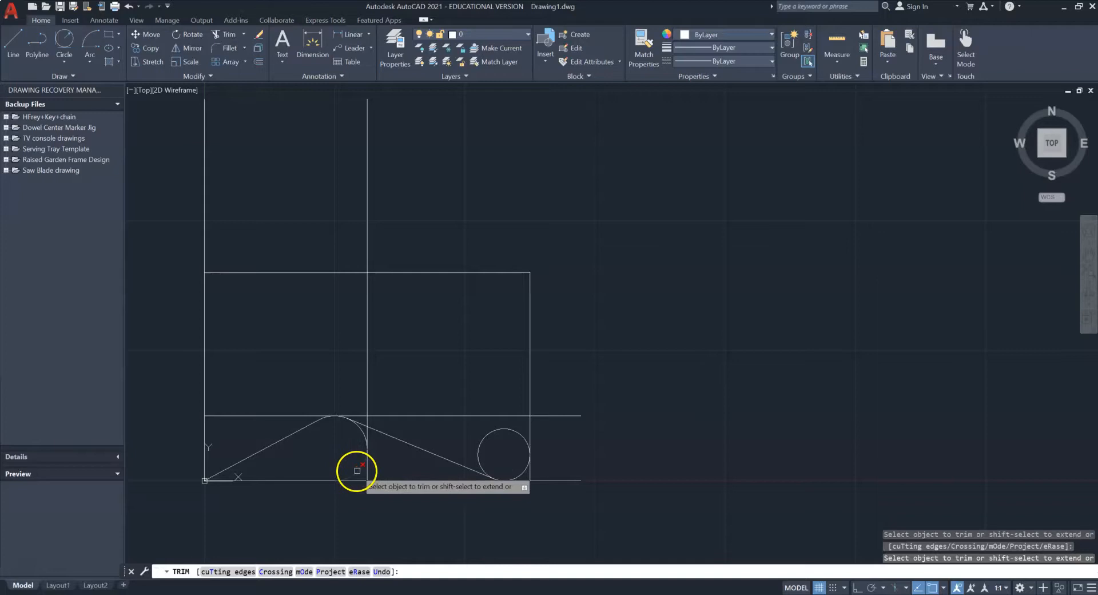
pyautogui.click(362, 448)
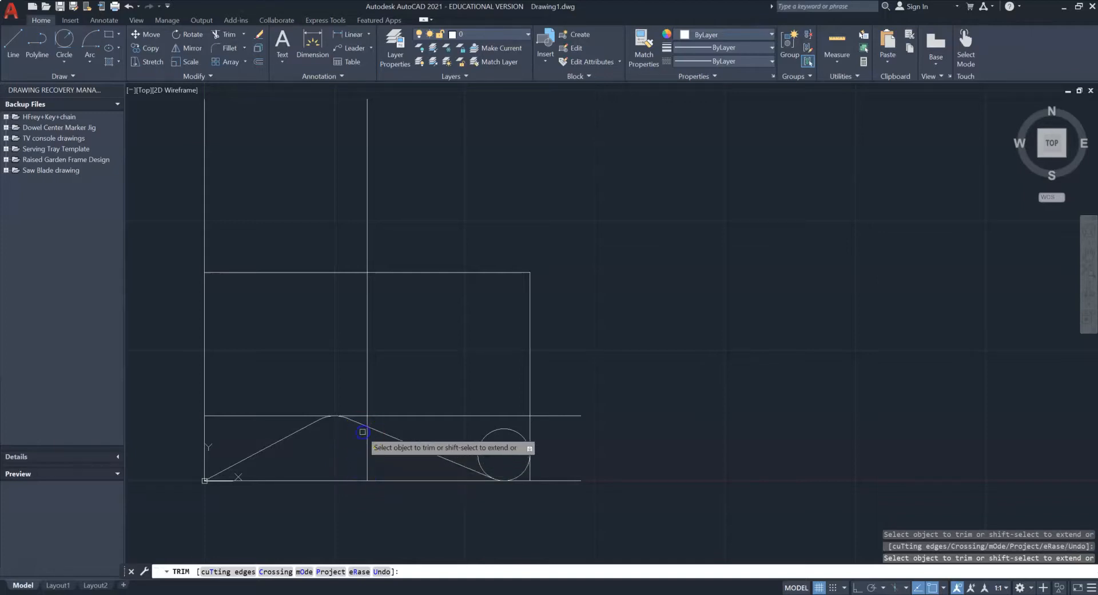
pyautogui.click(479, 453)
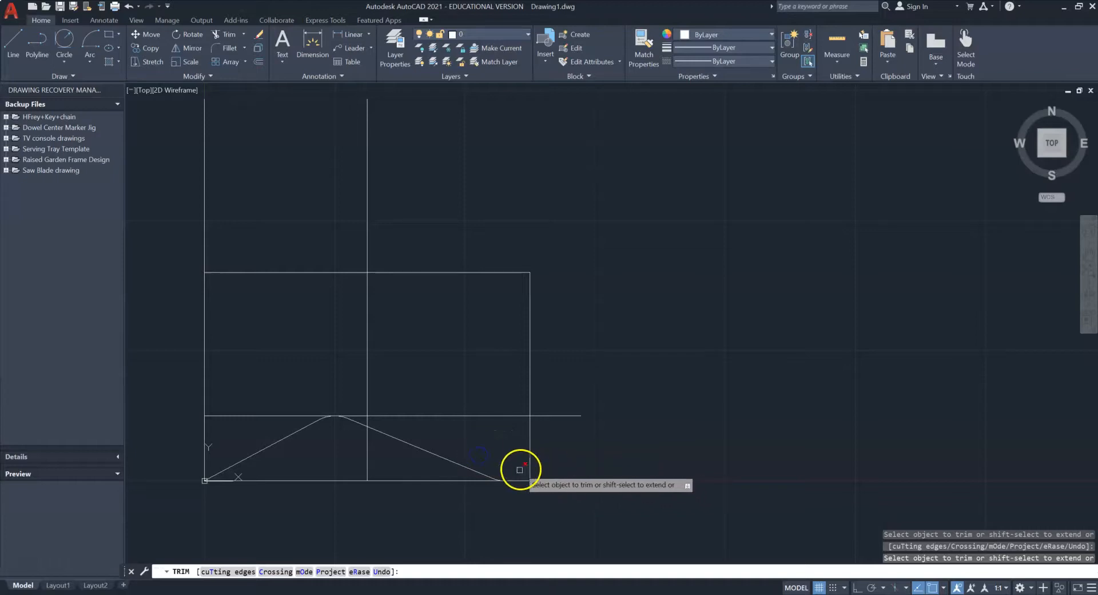
# Trim the rectangle's square lower-right corner, the bottom line inside the rectangle and the middle vertical line below the sloped tangent line.
pyautogui.scroll(3, 519, 469)
pyautogui.scroll(-2, 551, 434)
pyautogui.scroll(-2, 556, 456)
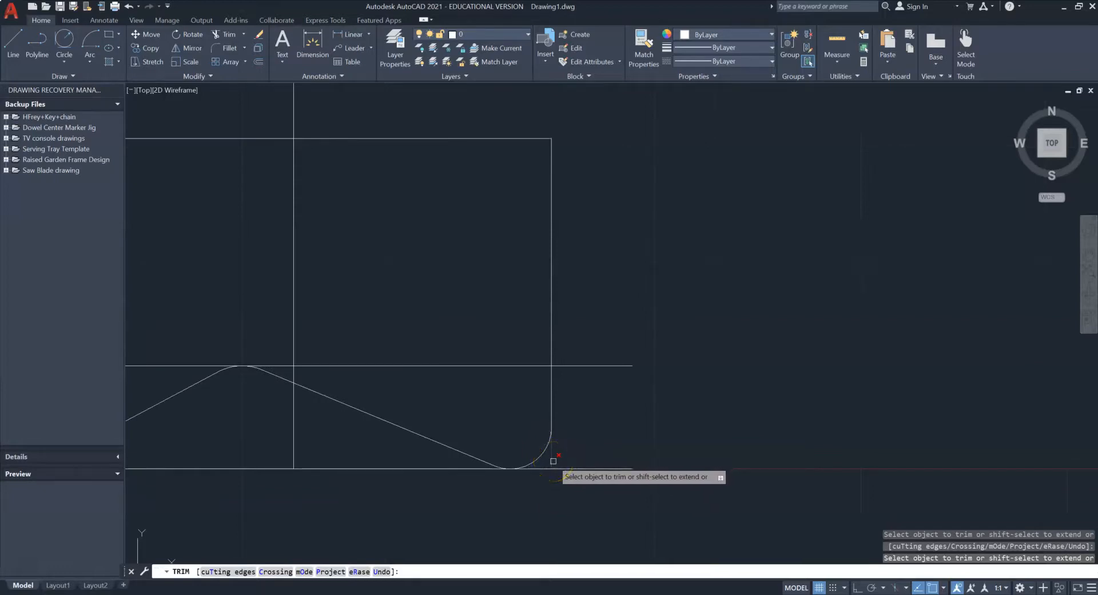
pyautogui.click(551, 454)
pyautogui.click(537, 469)
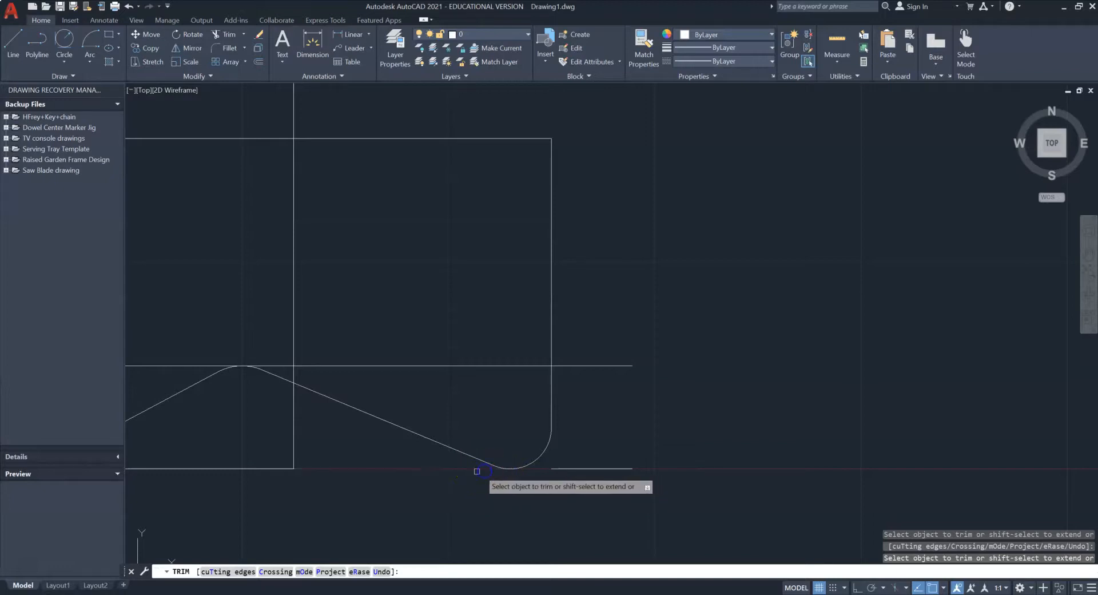
pyautogui.click(293, 426)
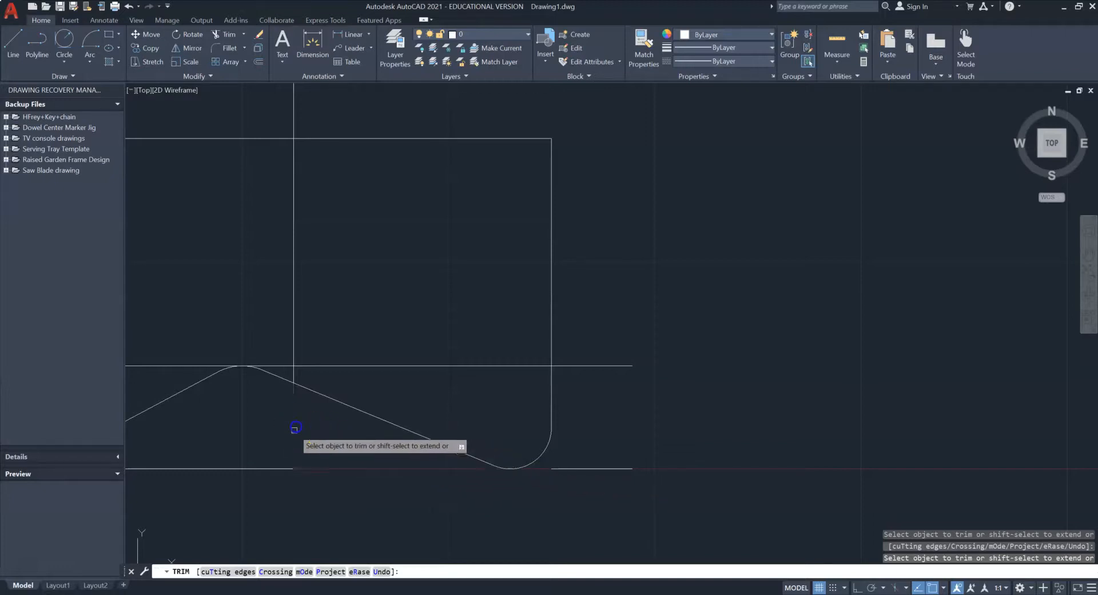
pyautogui.click(276, 469)
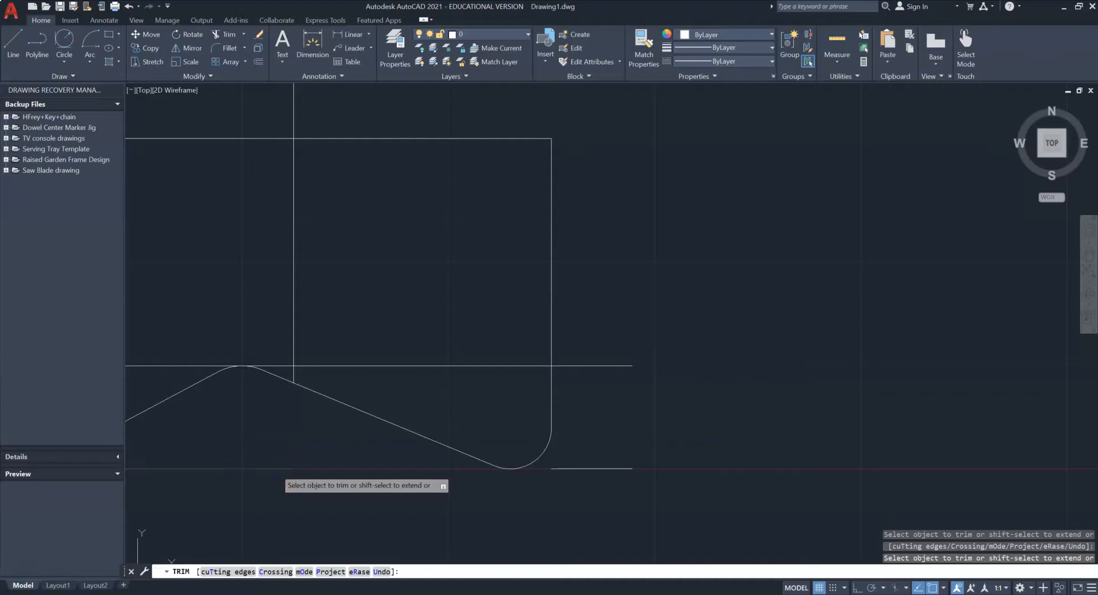
# Trim away the offset horizontal line inside the rectangle and the middle vertical line's short stub below it.
pyautogui.scroll(-6, 251, 439)
pyautogui.moveTo(260, 438)
pyautogui.mouseDown(button='middle')
pyautogui.moveTo(431, 452)
pyautogui.moveTo(423, 467)
pyautogui.mouseUp(button='middle')
pyautogui.scroll(6, 423, 467)
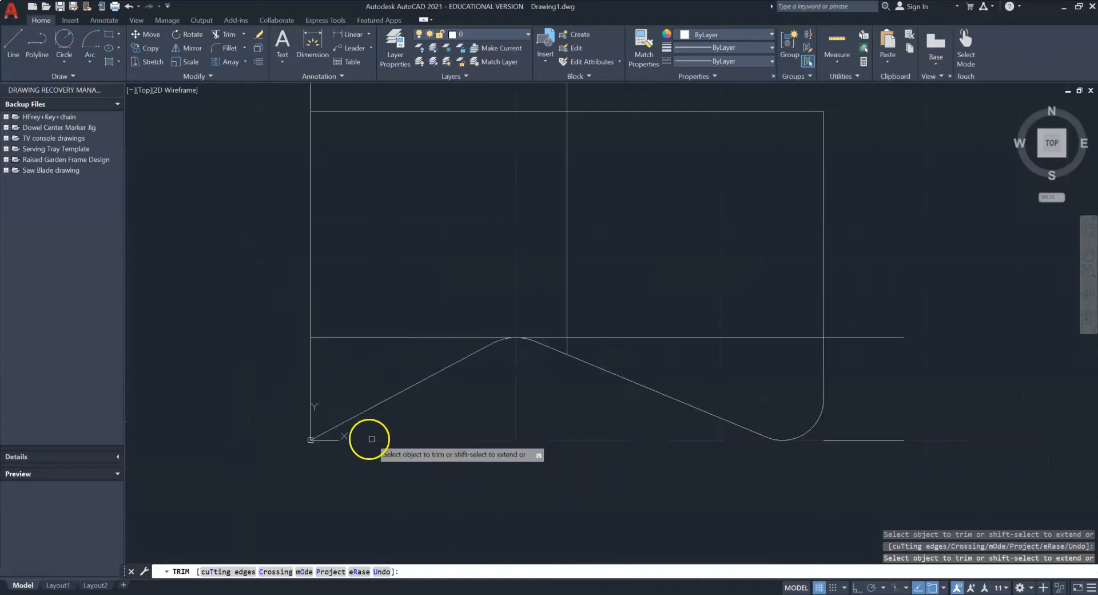
pyautogui.click(343, 338)
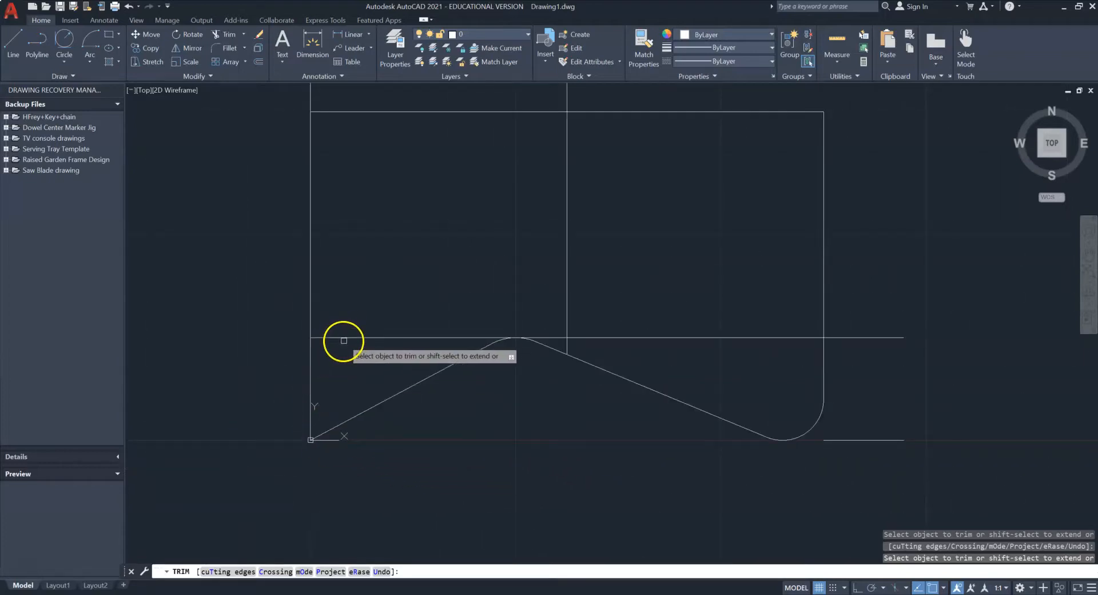
pyautogui.click(541, 338)
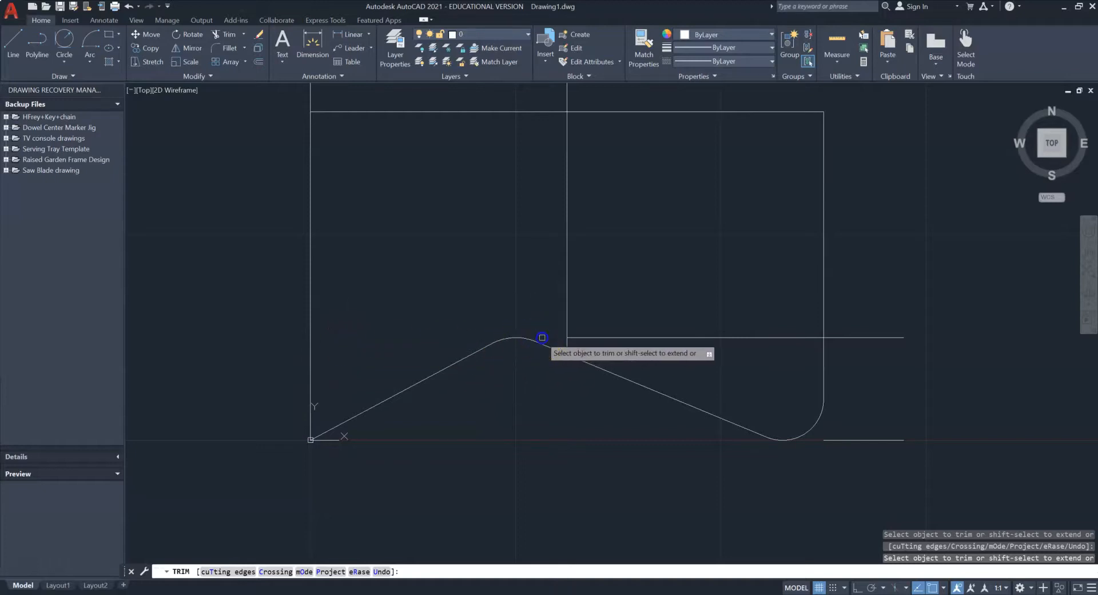
pyautogui.click(582, 338)
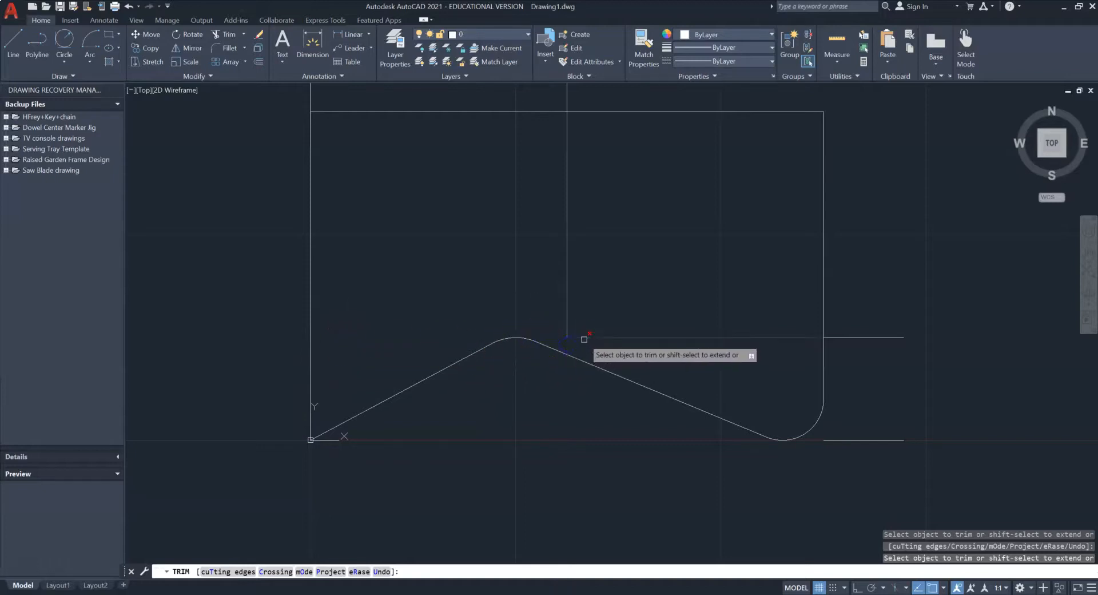
# Trim the two horizontal line ends outside the profile's right edge and the remaining middle vertical line, and end the Trim command.
pyautogui.click(836, 345)
pyautogui.click(830, 437)
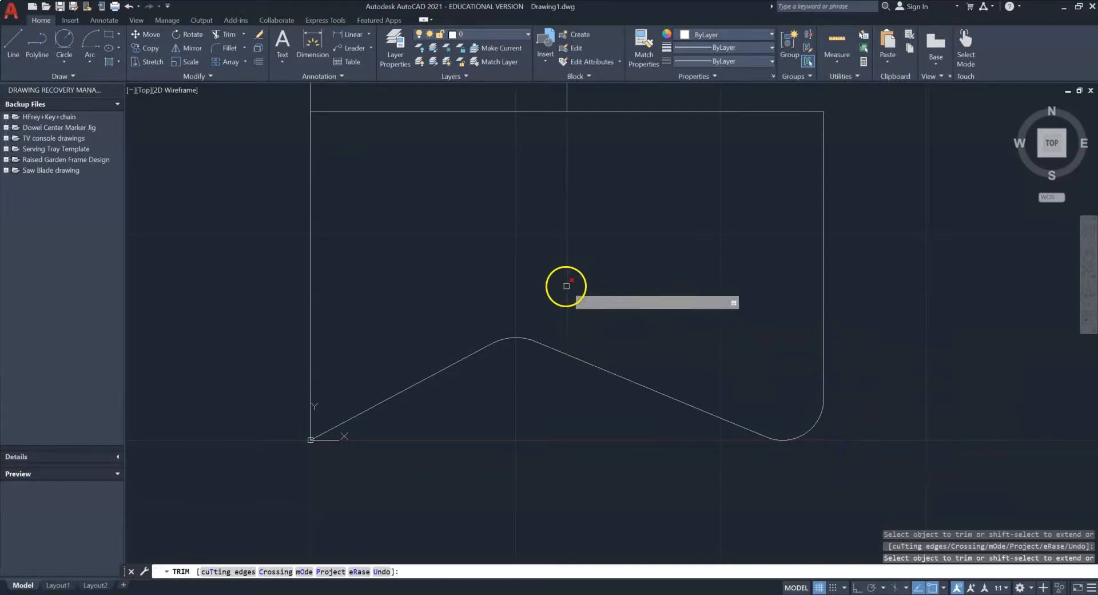
pyautogui.moveTo(562, 253); pyautogui.dragTo(552, 357, button='middle')
pyautogui.scroll(-6, 584, 281)
pyautogui.press('Escape')
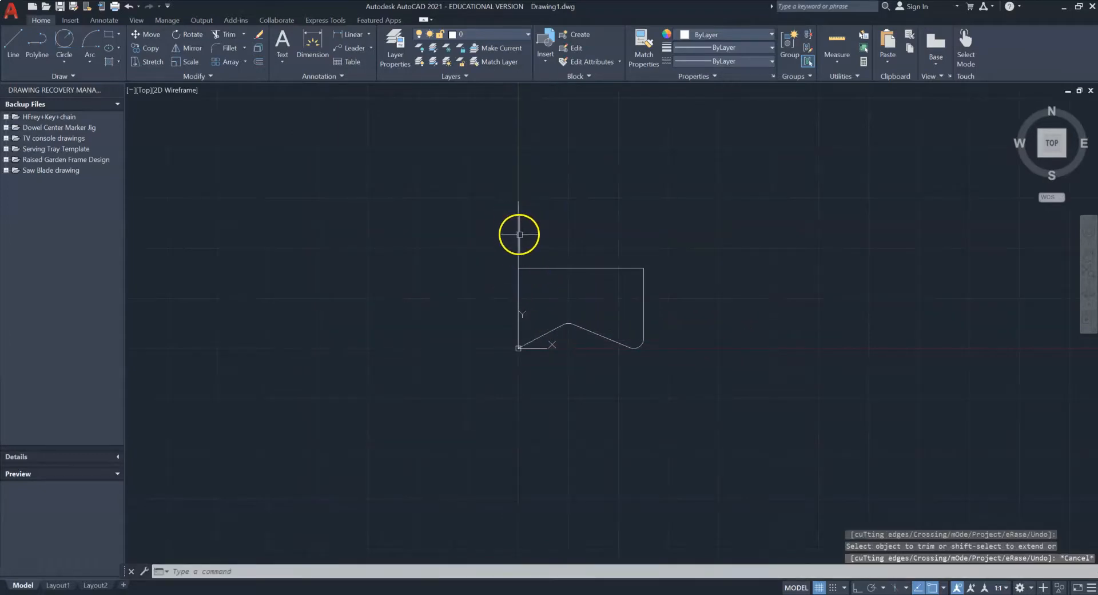
# Delete the vertical guide line that overlaps the profile's left edge and extends above its upper-left corner.
pyautogui.scroll(4, 515, 285)
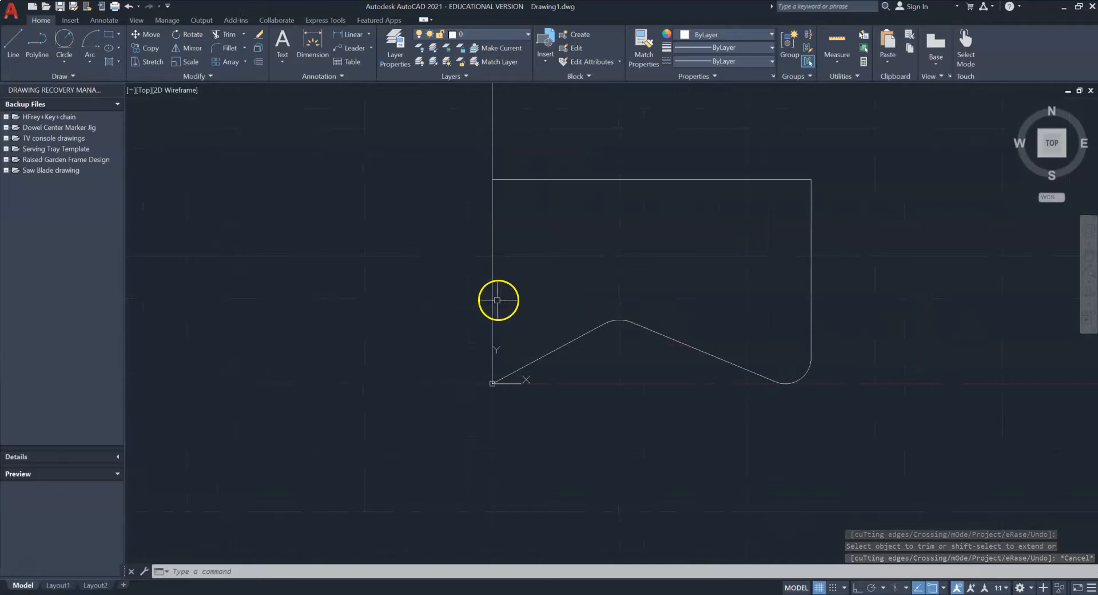
pyautogui.click(493, 173)
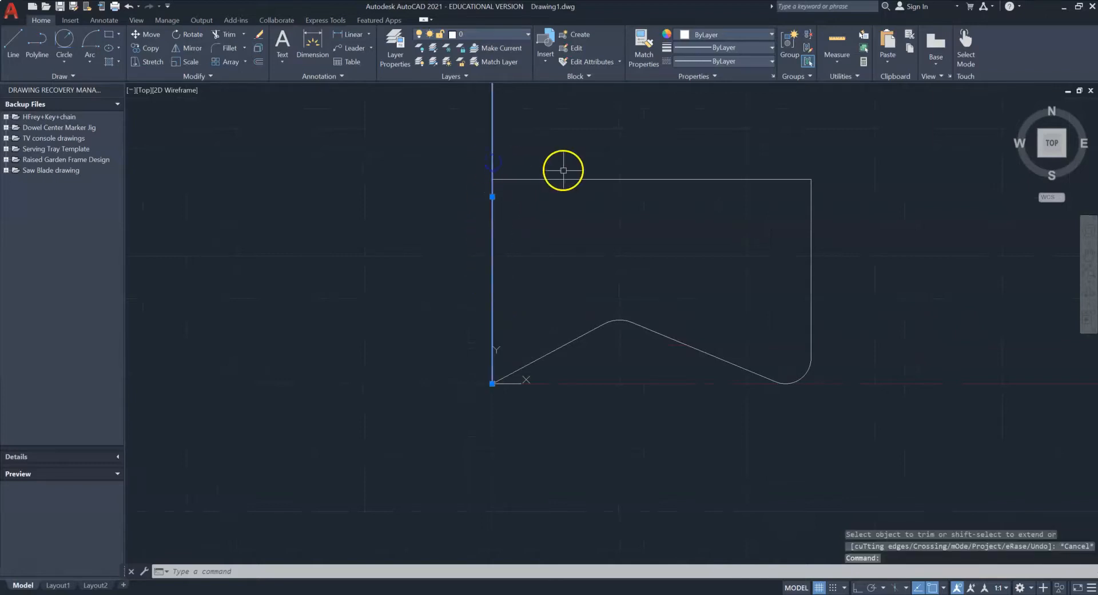
pyautogui.press('Delete')
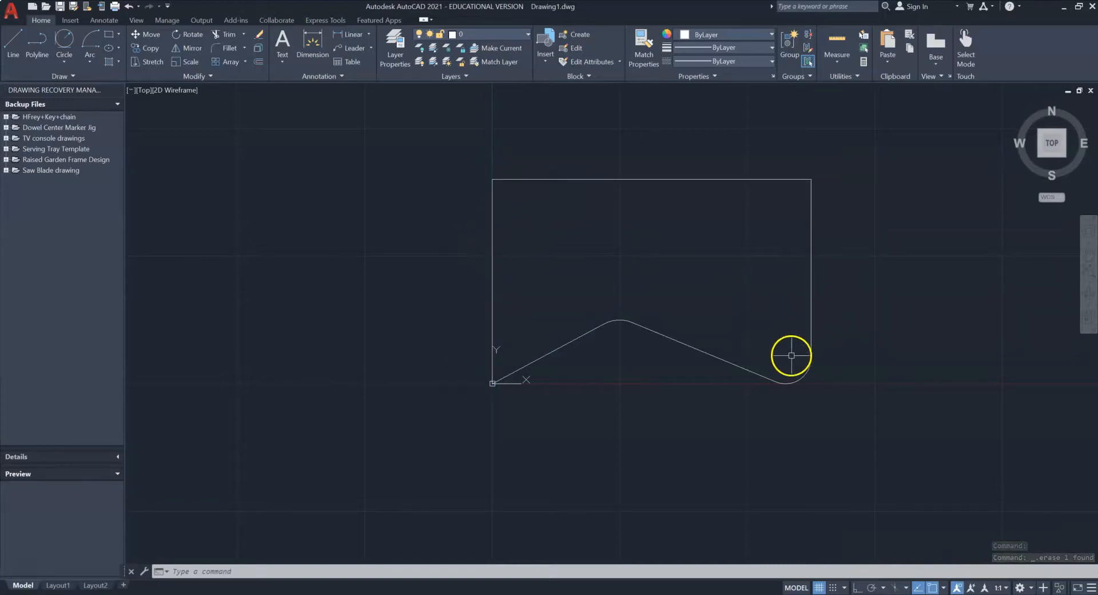
# Mirror the whole profile about its right vertical edge, starting the mirror line at the upper-right corner and keeping the source objects.
pyautogui.scroll(-2, 808, 384)
pyautogui.moveTo(811, 395)
pyautogui.mouseDown(button='middle')
pyautogui.moveTo(679, 395)
pyautogui.moveTo(531, 369)
pyautogui.mouseUp(button='middle')
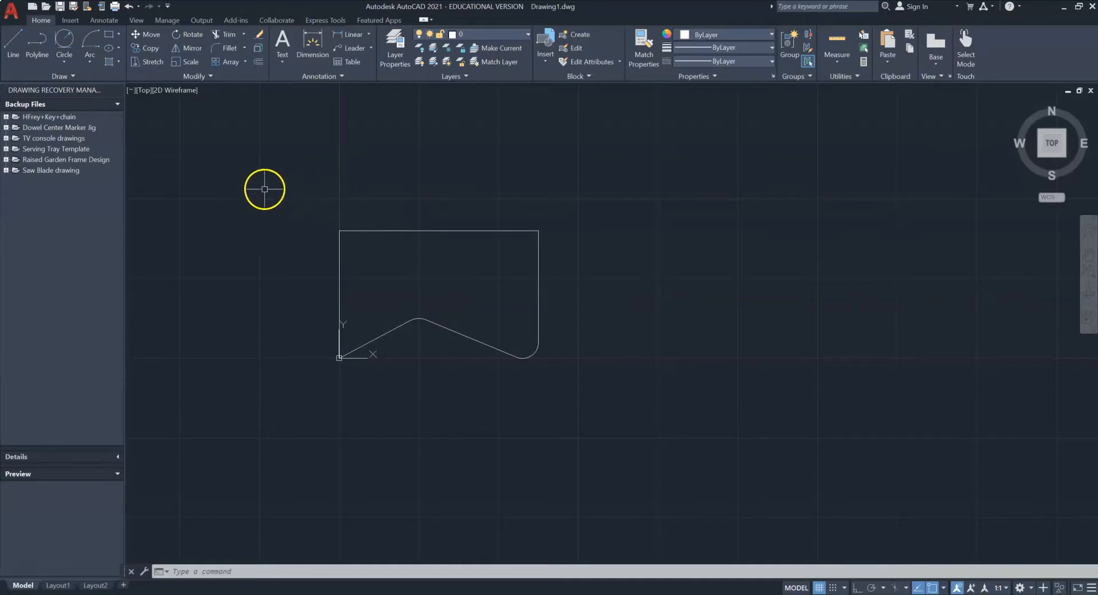
pyautogui.click(191, 48)
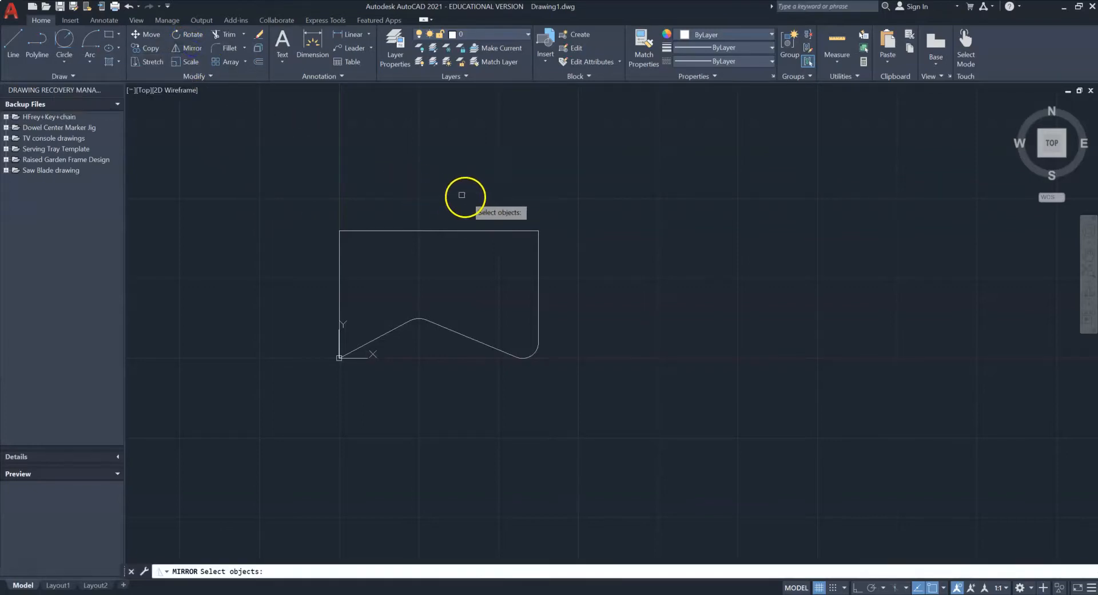
pyautogui.click(301, 184)
pyautogui.click(632, 395)
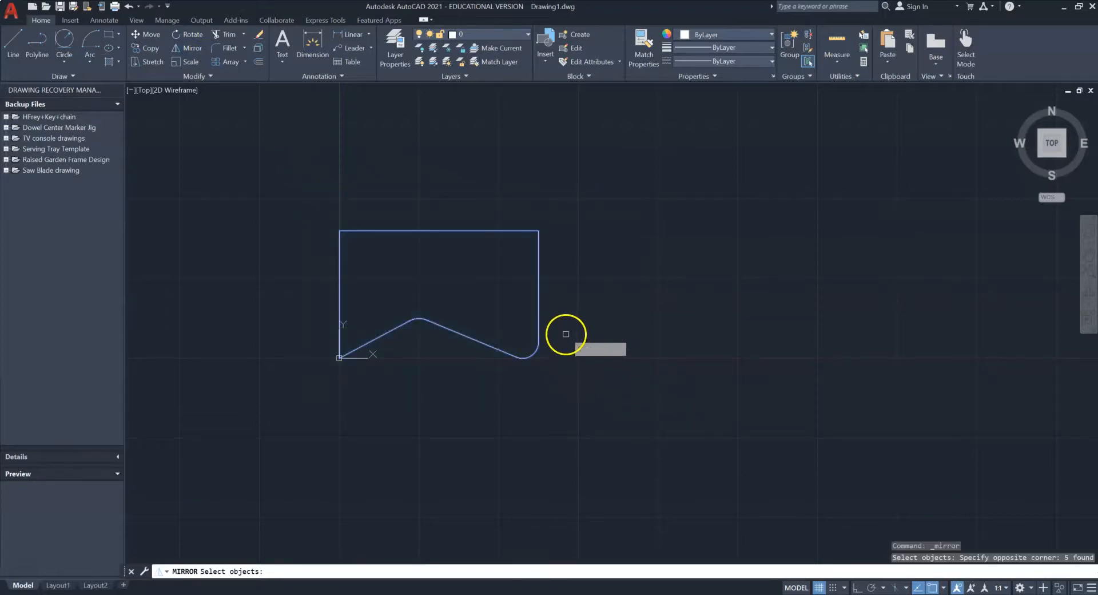
pyautogui.press('Return')
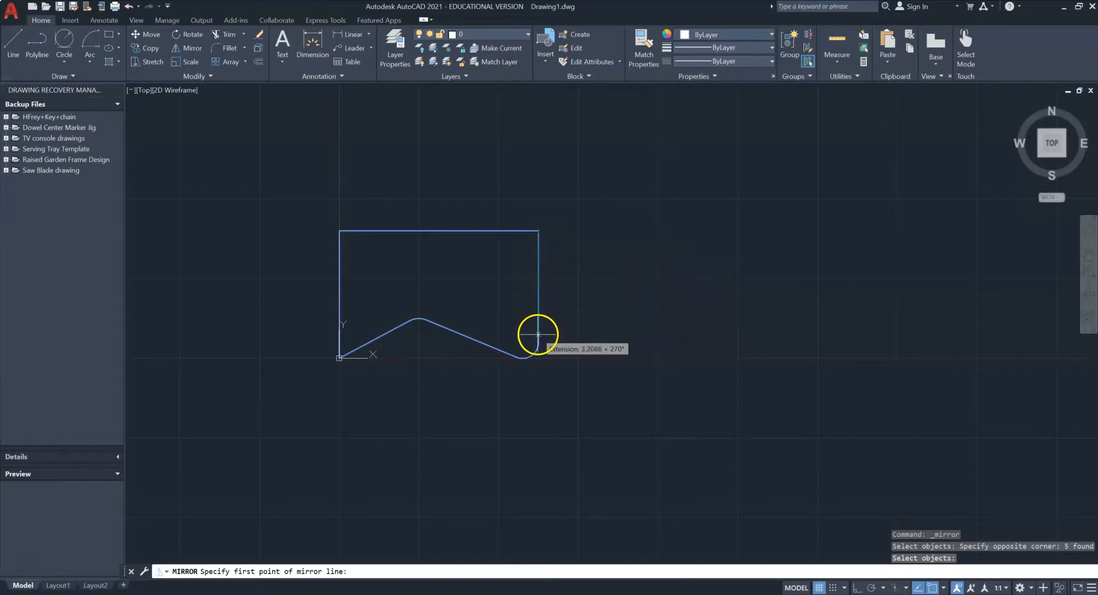
pyautogui.click(538, 230)
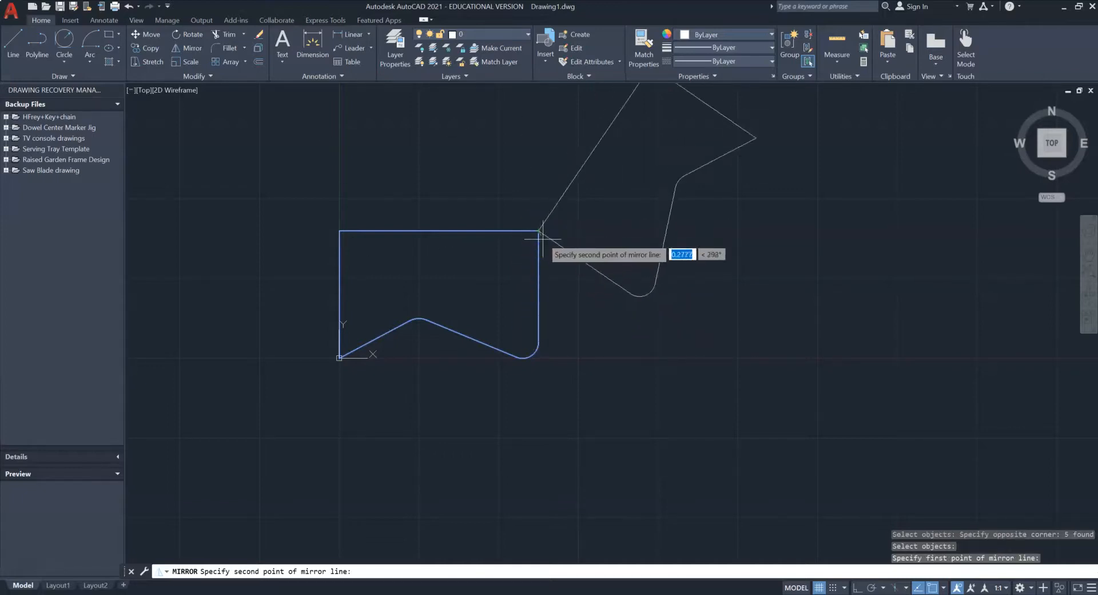
pyautogui.click(537, 338)
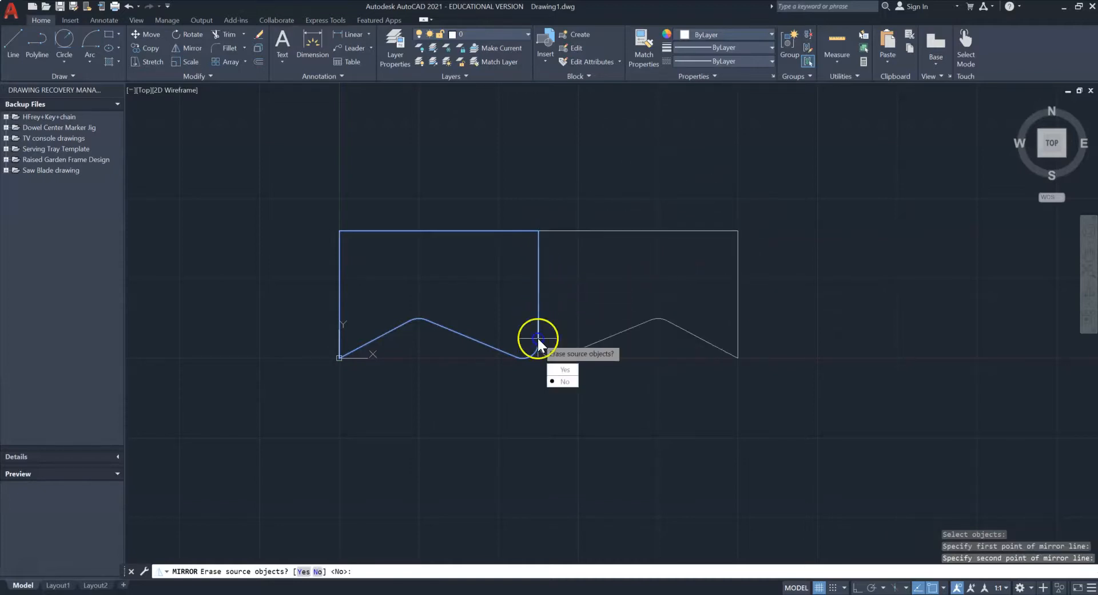
pyautogui.click(564, 382)
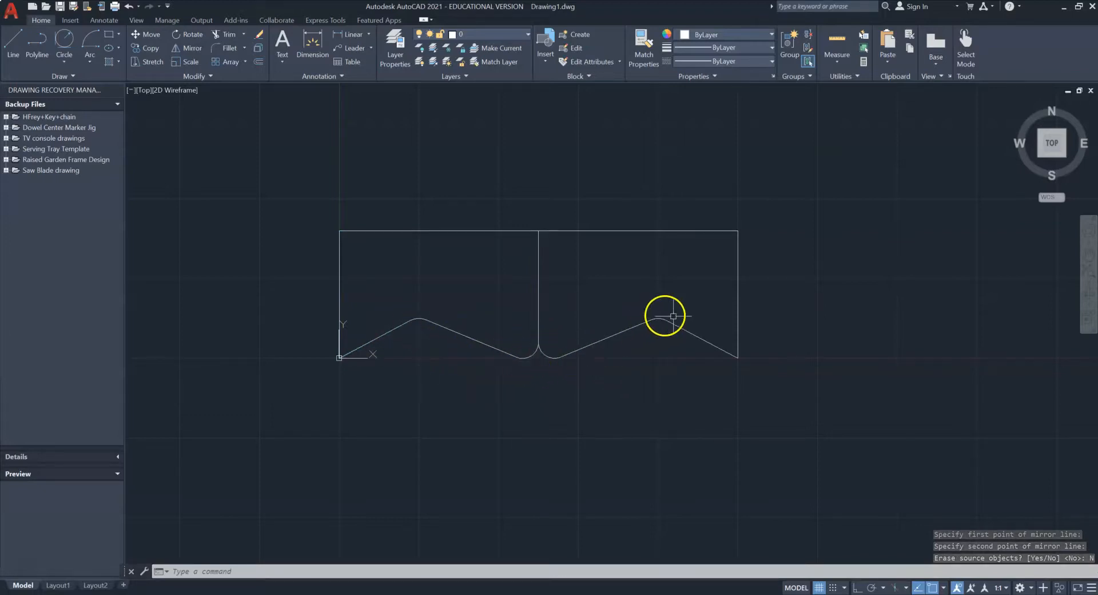
# Trim away both overlapping vertical lines between the two mirrored halves, leaving the two arcs' cusp, and end the Trim command.
pyautogui.scroll(2, 547, 292)
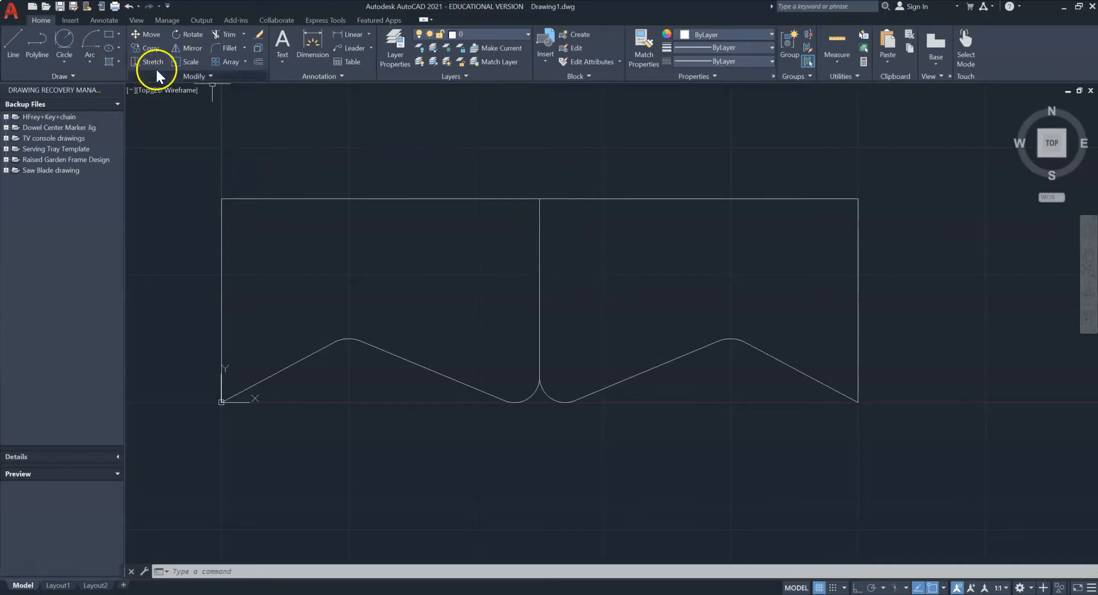
pyautogui.click(224, 35)
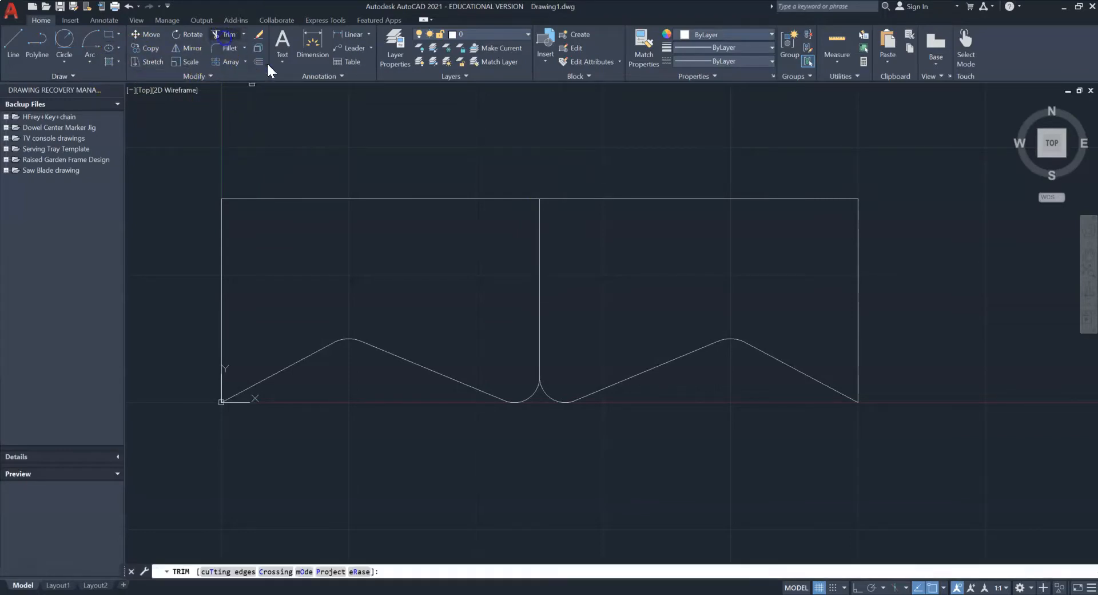
pyautogui.click(538, 232)
pyautogui.click(539, 235)
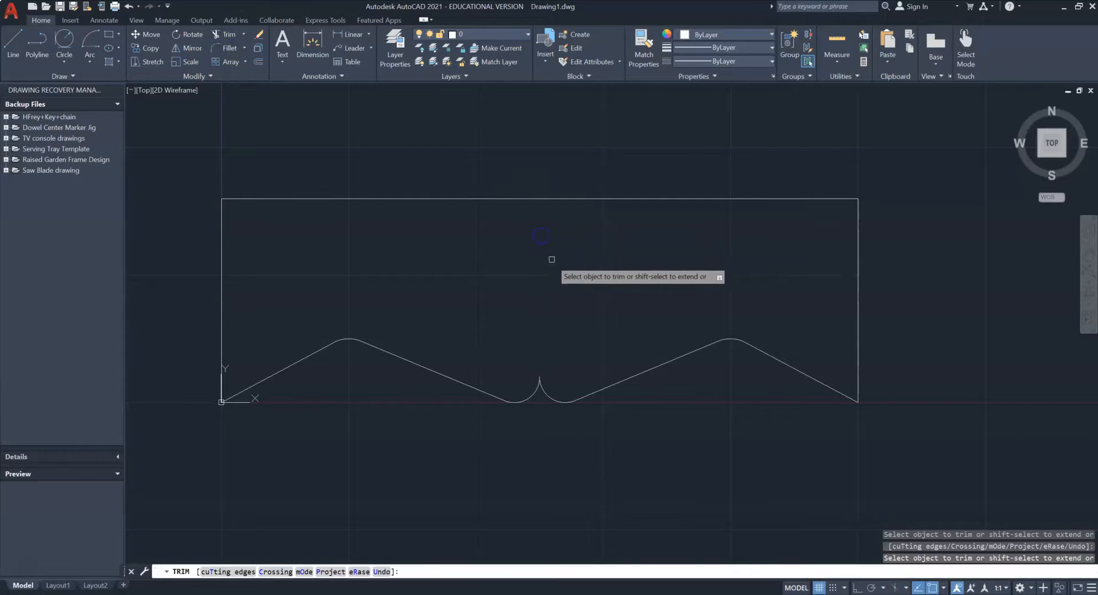
pyautogui.scroll(-4, 569, 343)
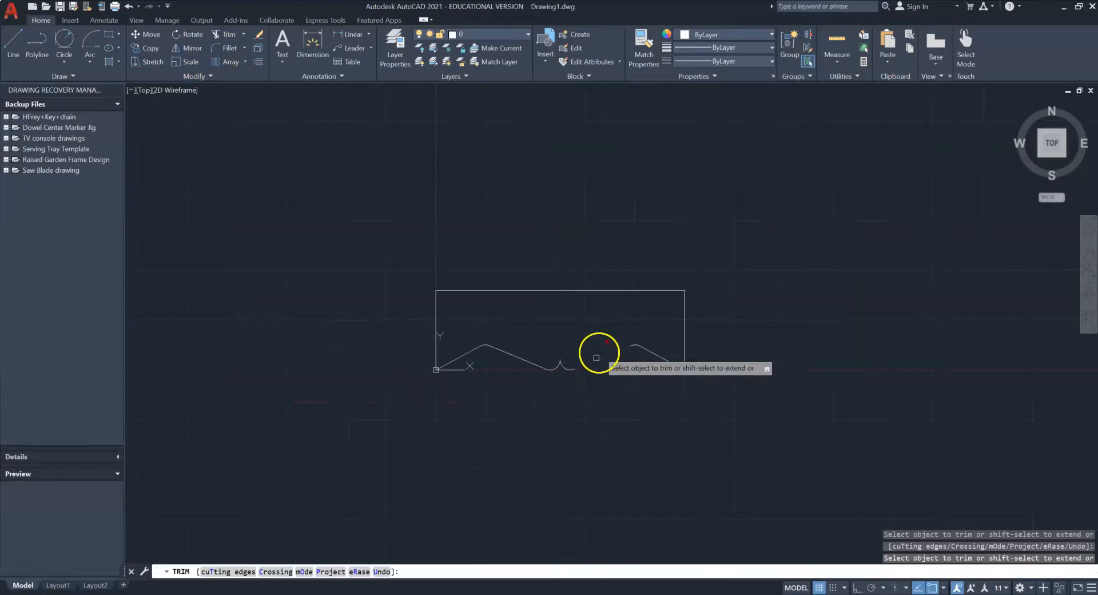
pyautogui.moveTo(582, 331); pyautogui.dragTo(534, 310, button='middle')
pyautogui.moveTo(535, 334)
pyautogui.mouseDown()
pyautogui.moveTo(434, 333)
pyautogui.moveTo(520, 359)
pyautogui.mouseUp()
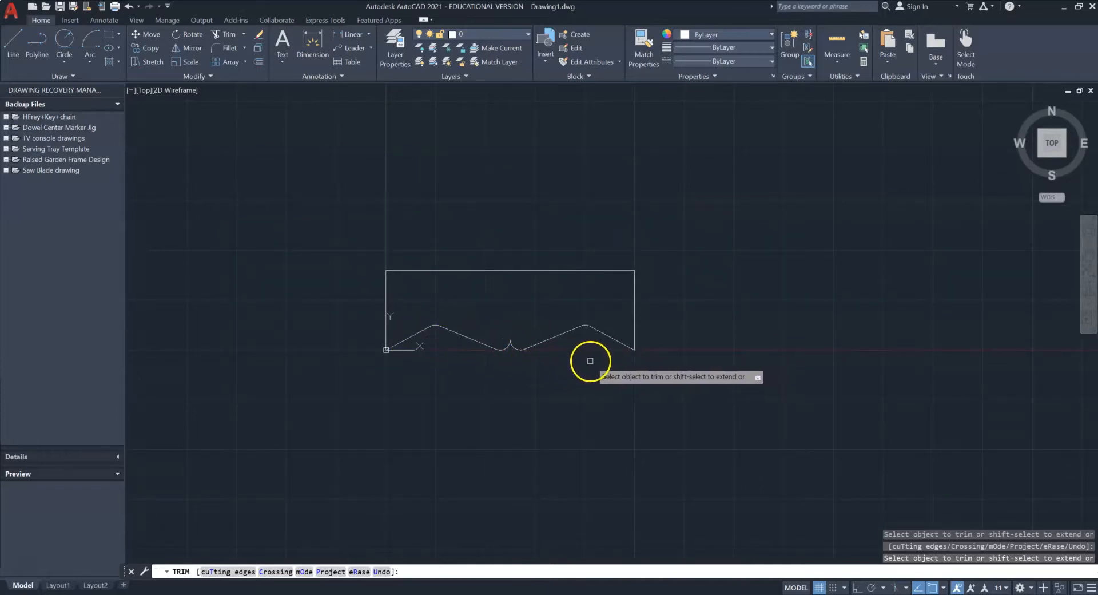
pyautogui.moveTo(581, 360)
pyautogui.mouseDown()
pyautogui.moveTo(472, 343)
pyautogui.moveTo(422, 318)
pyautogui.mouseUp()
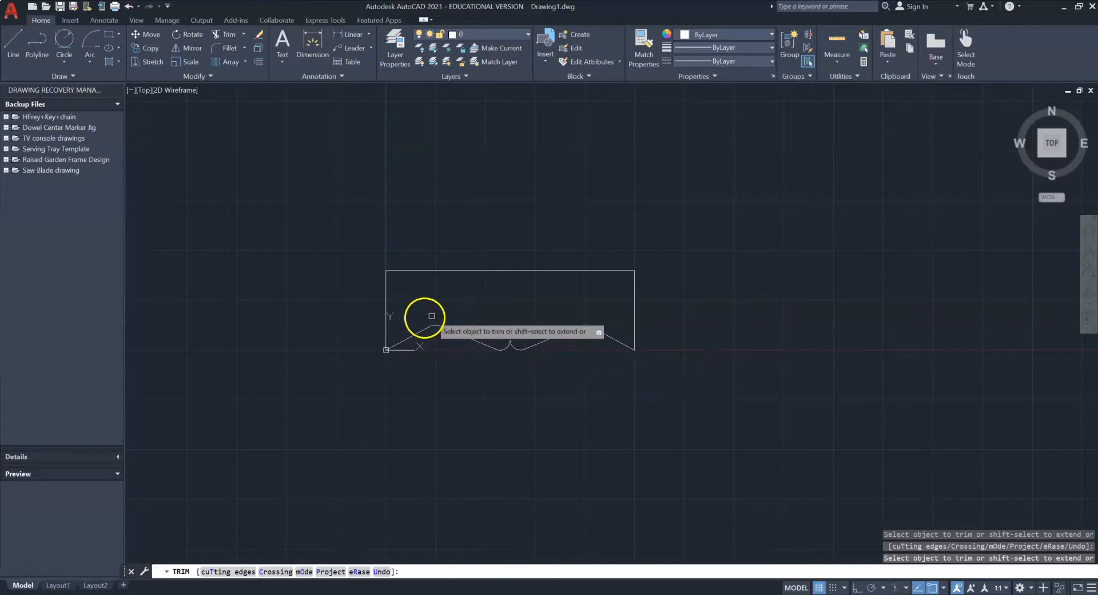
pyautogui.scroll(2, 507, 350)
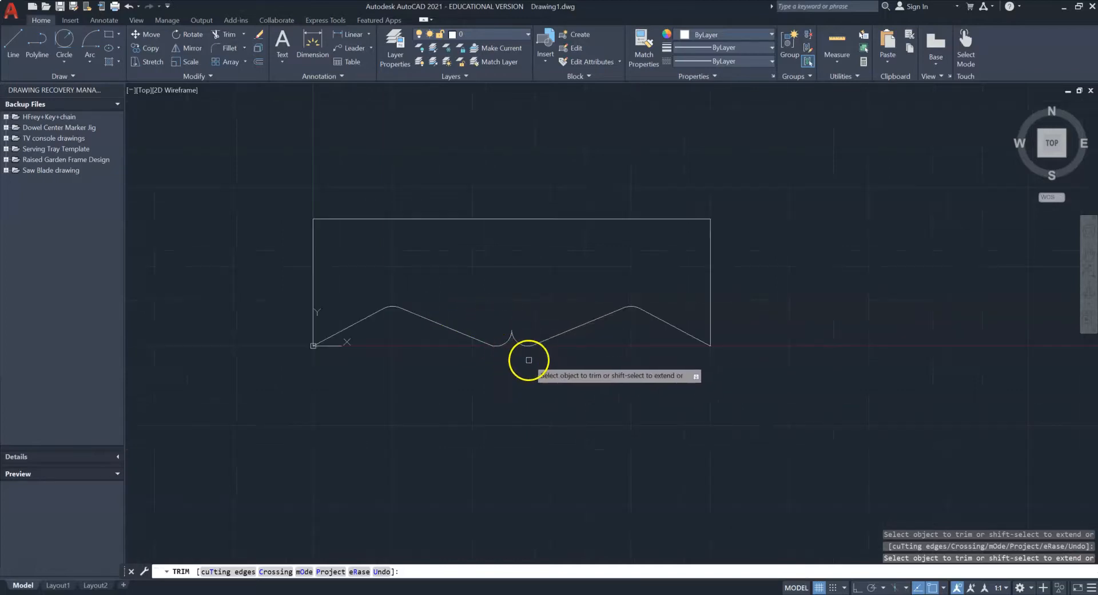
pyautogui.click(580, 354)
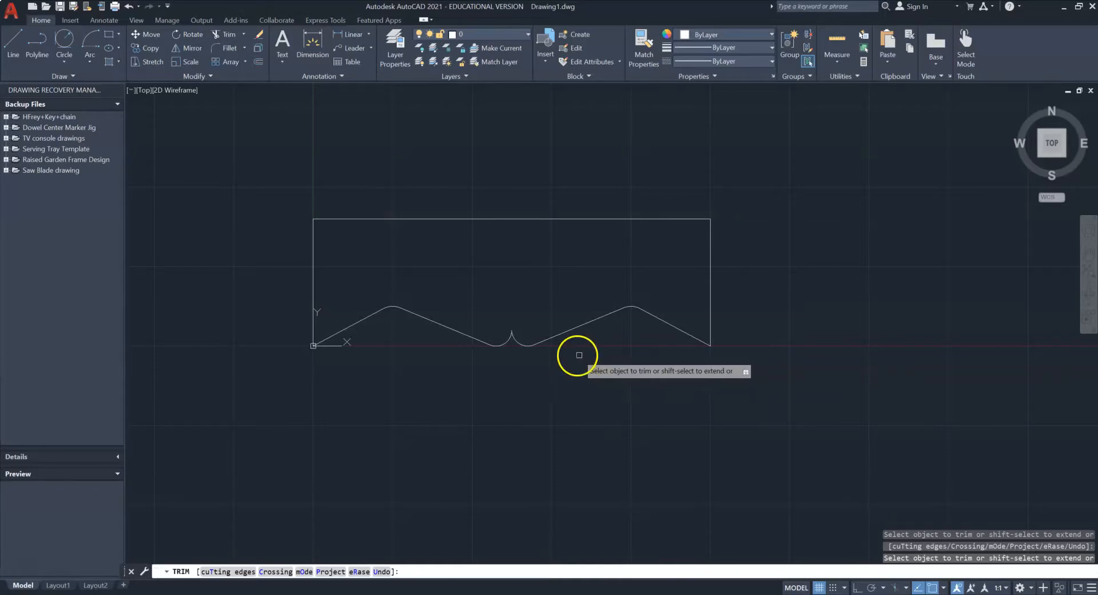
pyautogui.press('Escape')
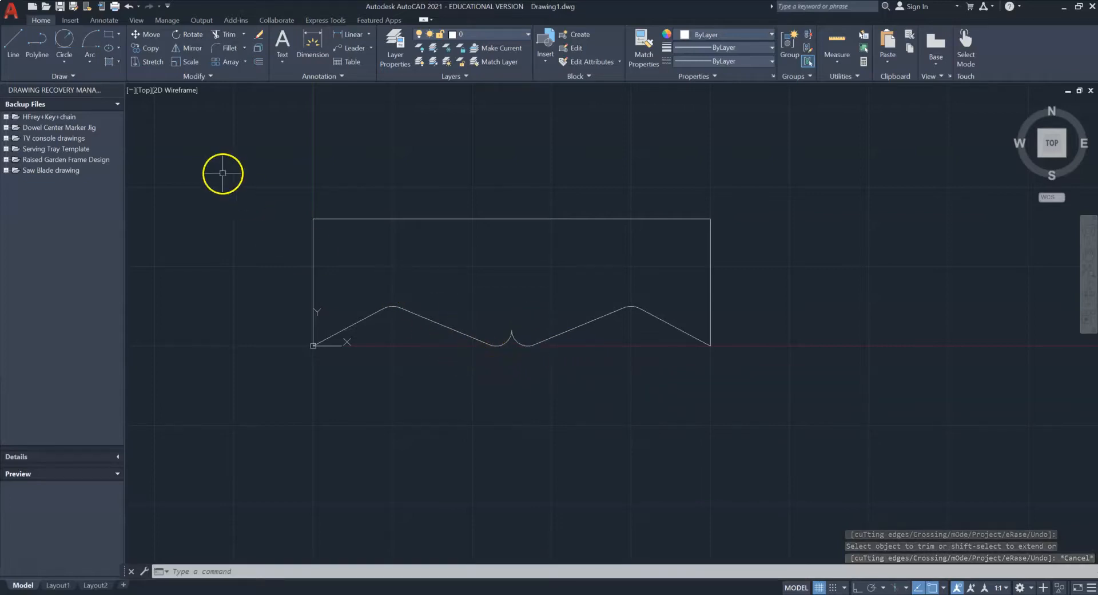
# Start saving the drawing under a new name and choose the Mat 1 folder in the school district's OneDrive as its location.
pyautogui.click(18, 13)
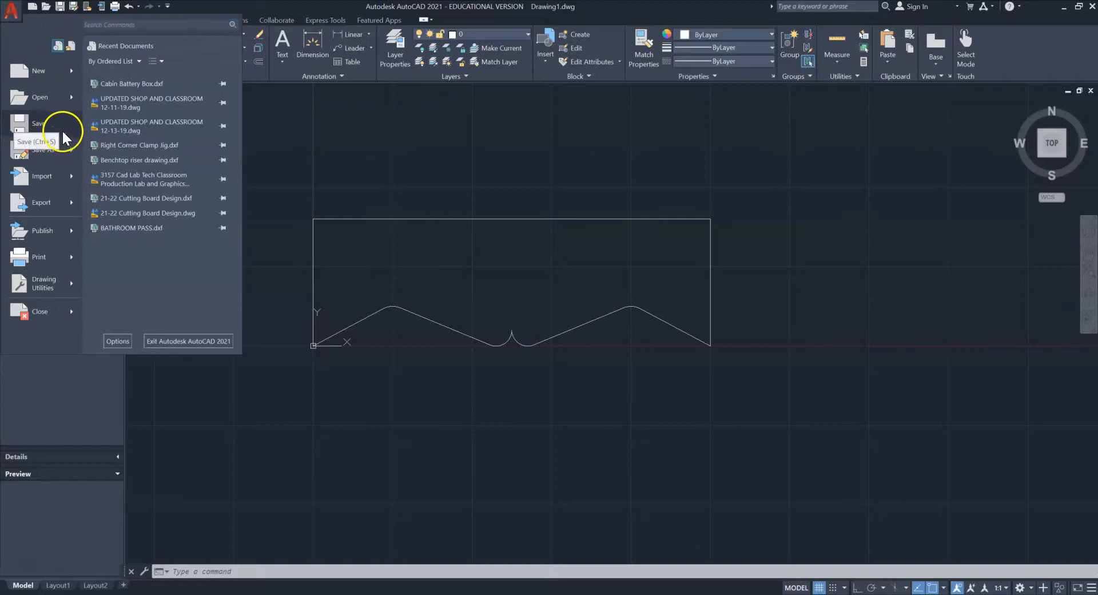
pyautogui.click(59, 145)
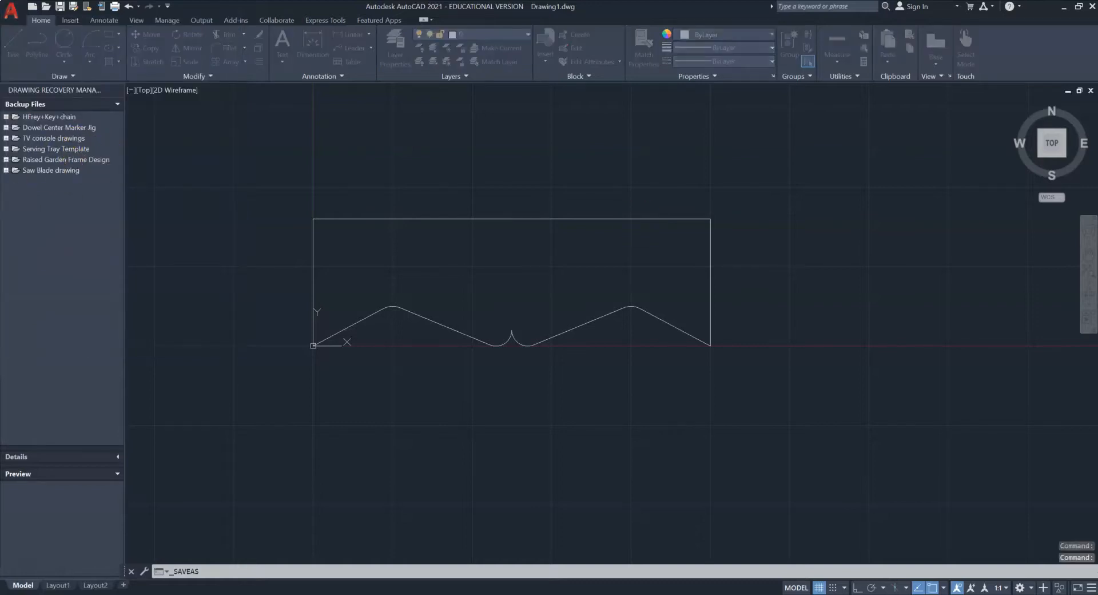
pyautogui.moveTo(369, 58); pyautogui.dragTo(484, 67)
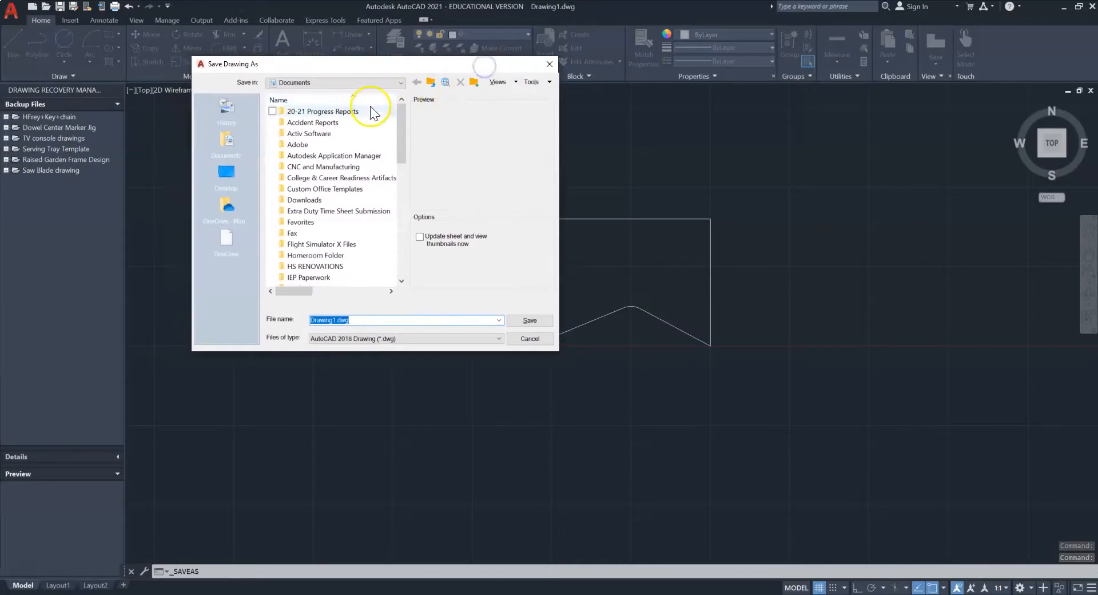
pyautogui.click(339, 81)
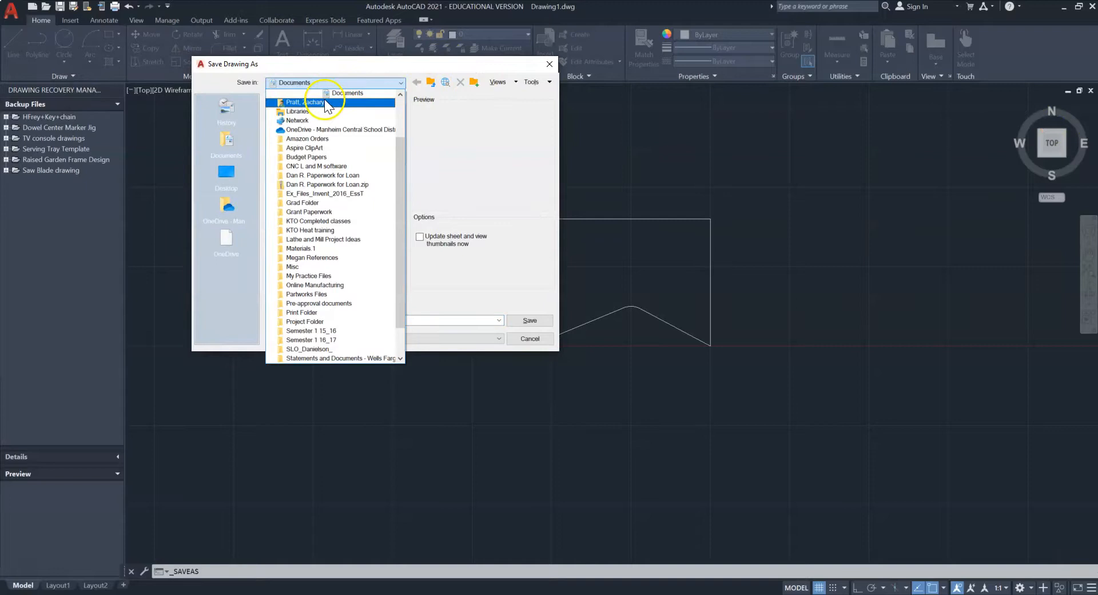
pyautogui.click(326, 130)
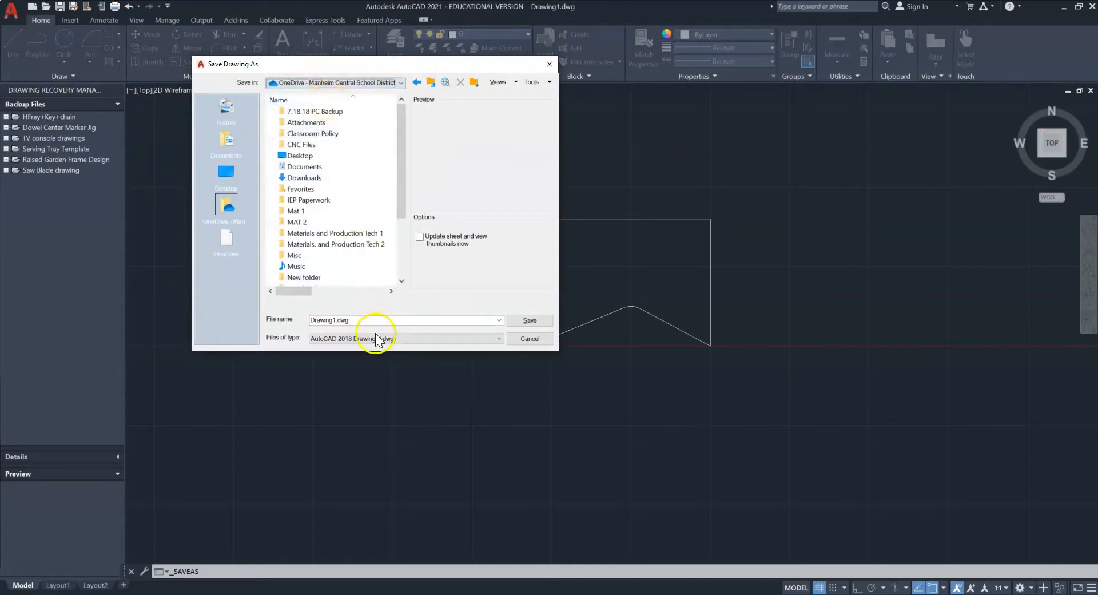
pyautogui.click(302, 211)
pyautogui.doubleClick(301, 210)
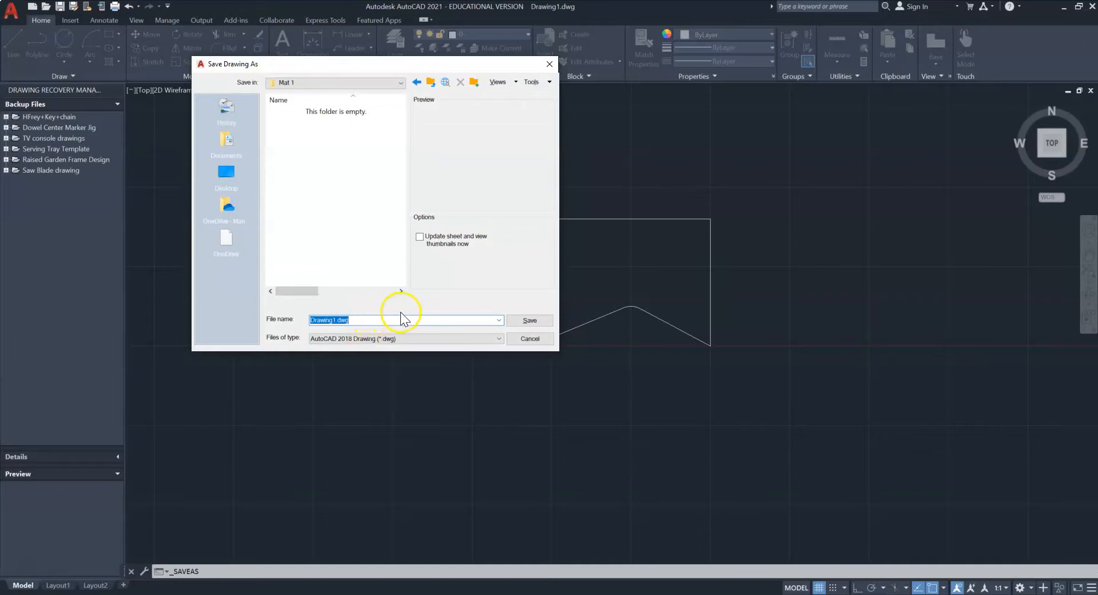
# Save the drawing as the surname followed by "_Long Apron Drawing" in AutoCAD 2007/LT2007 DXF format, and dismiss the web-and-mobile tip.
pyautogui.write('Pratt_Long Apron Drawing')
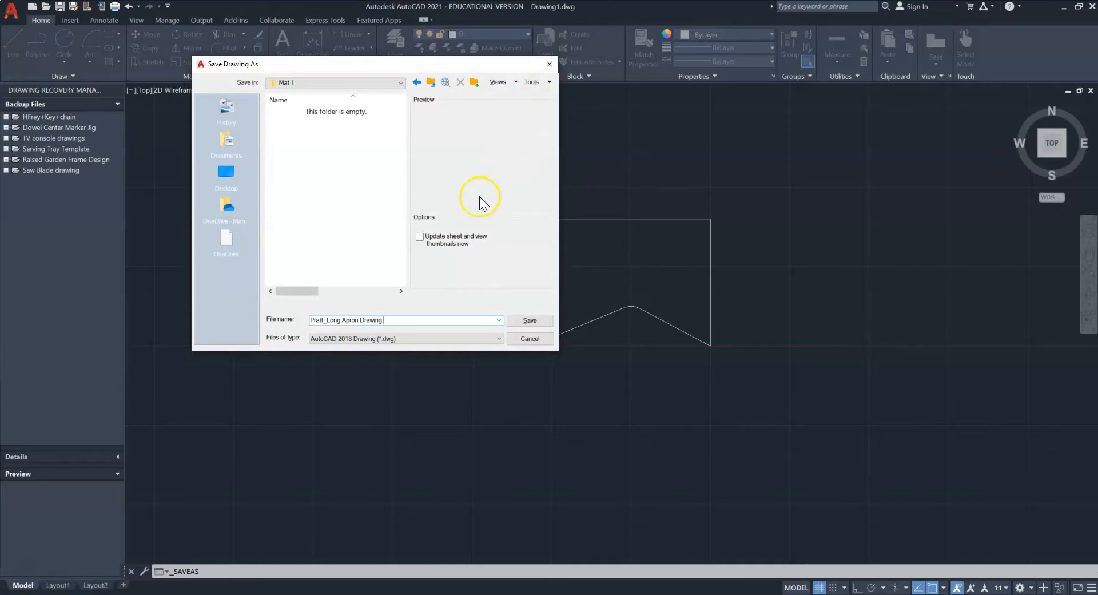
pyautogui.click(415, 344)
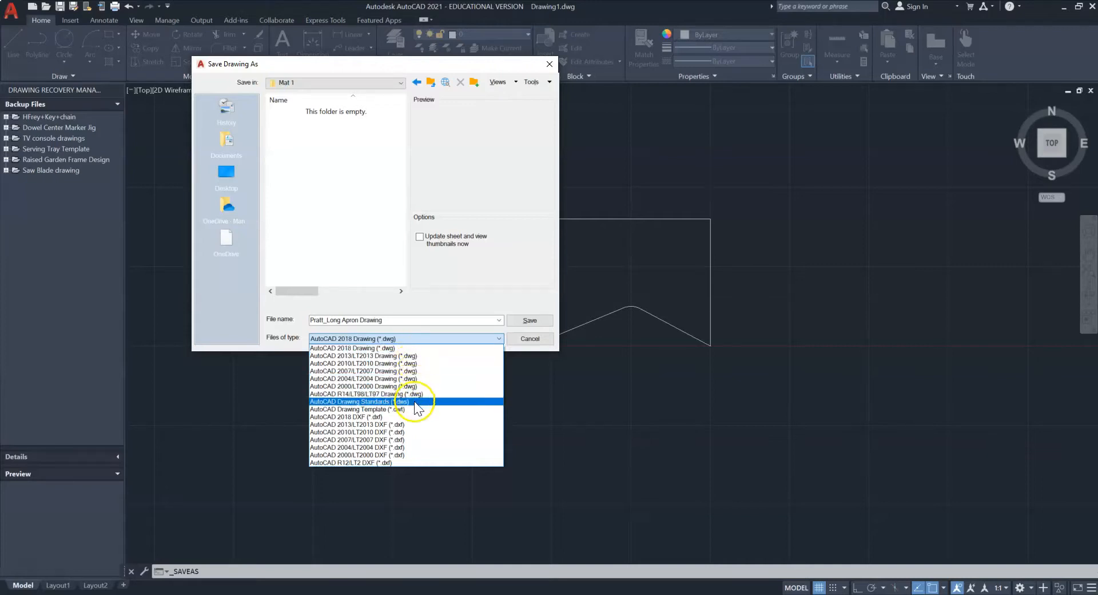
pyautogui.click(413, 438)
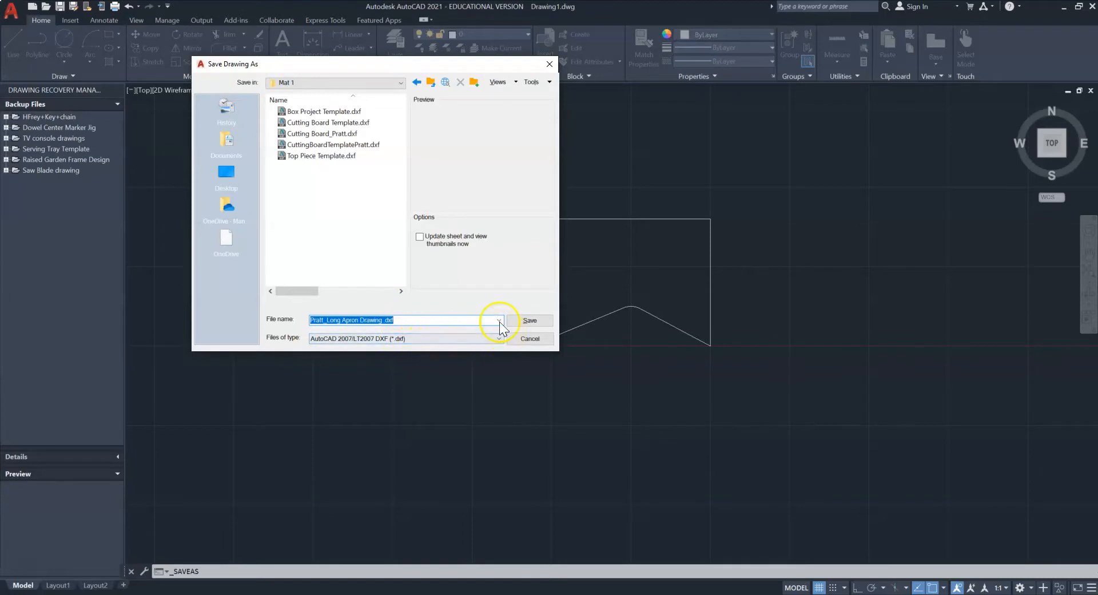
pyautogui.click(530, 321)
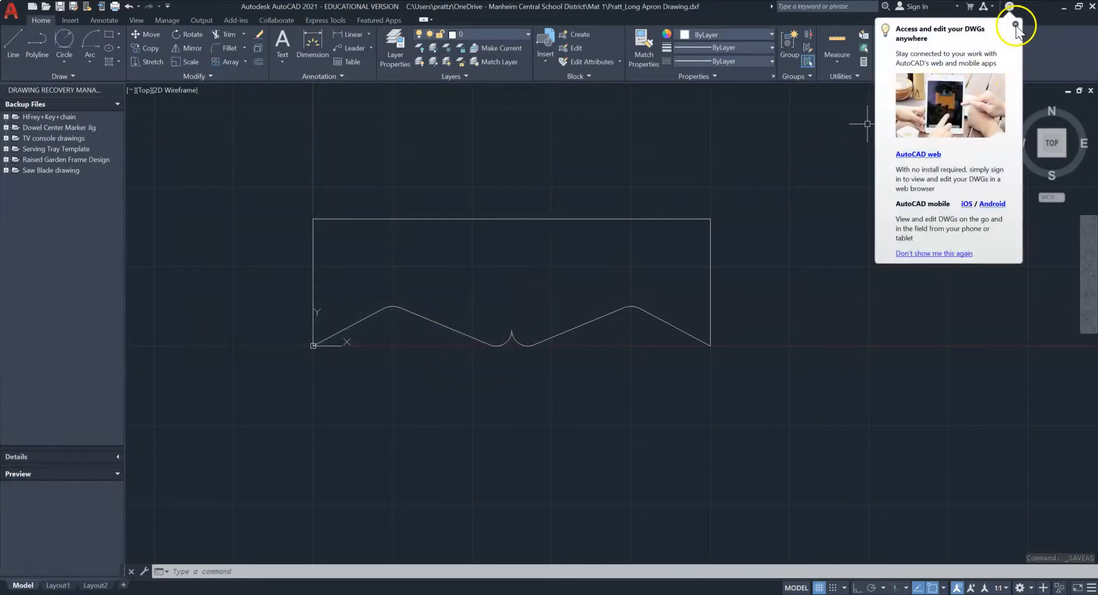
pyautogui.click(1015, 24)
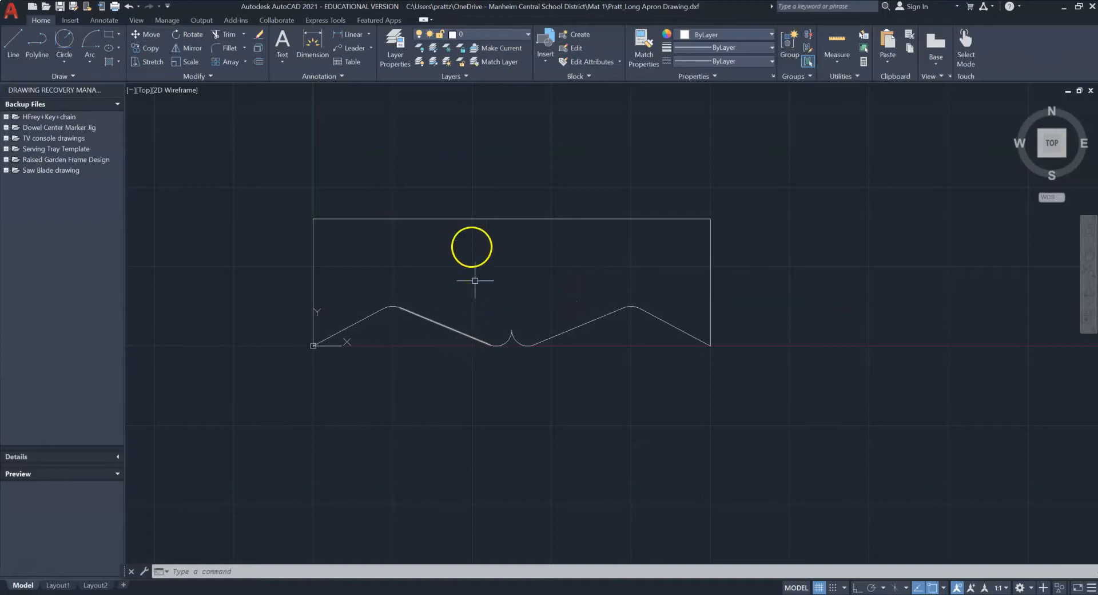
pyautogui.rightClick(379, 250)
pyautogui.press('Escape')
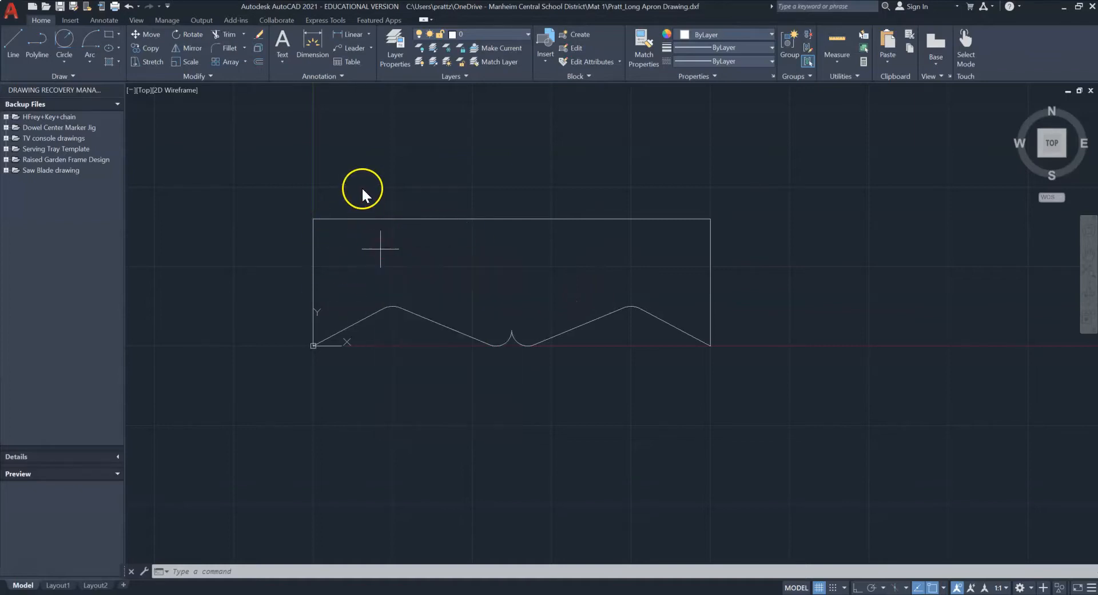
pyautogui.click(362, 188)
pyautogui.press('Escape')
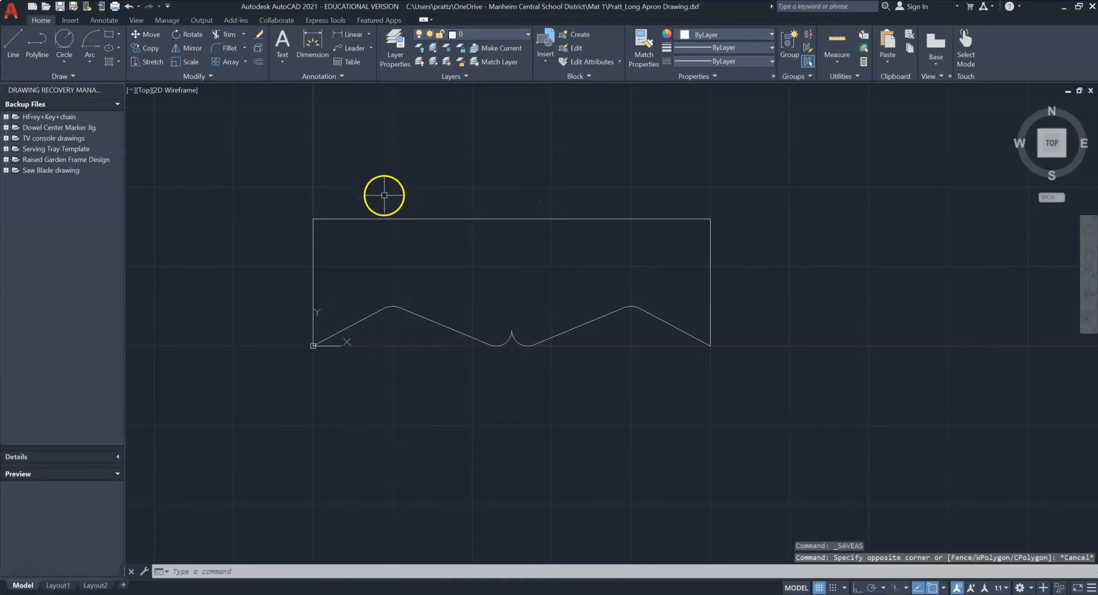